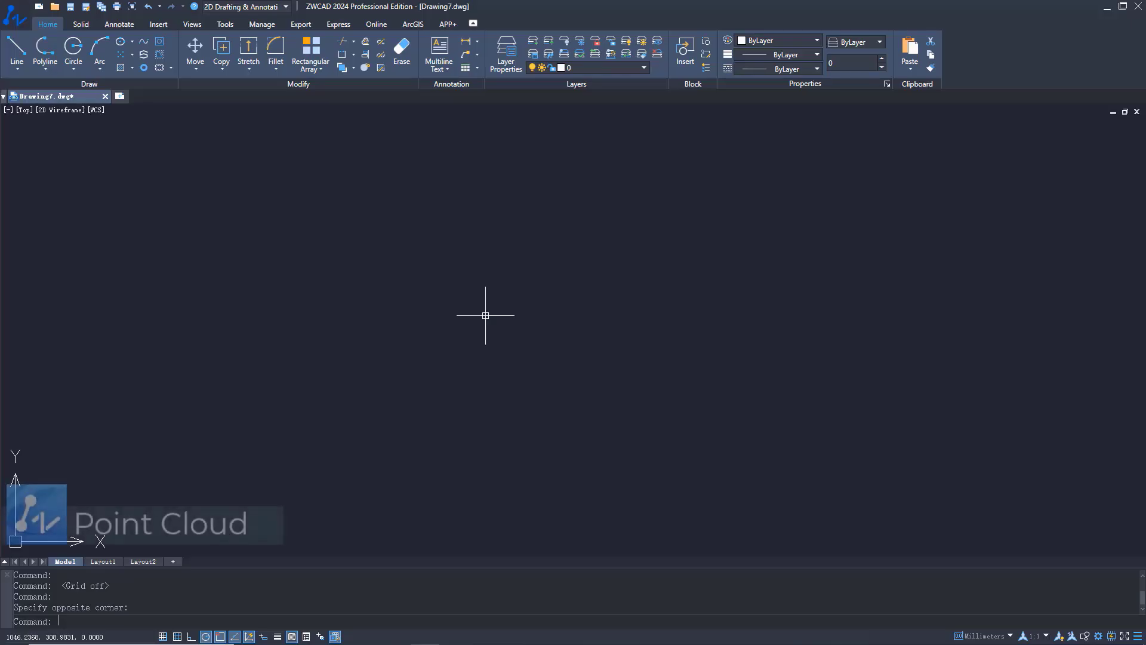
- Attach the point cloud scan Eka_15mm_res.rcs to the drawing as an external reference and close the reference manager
text(xref)
key(Return)
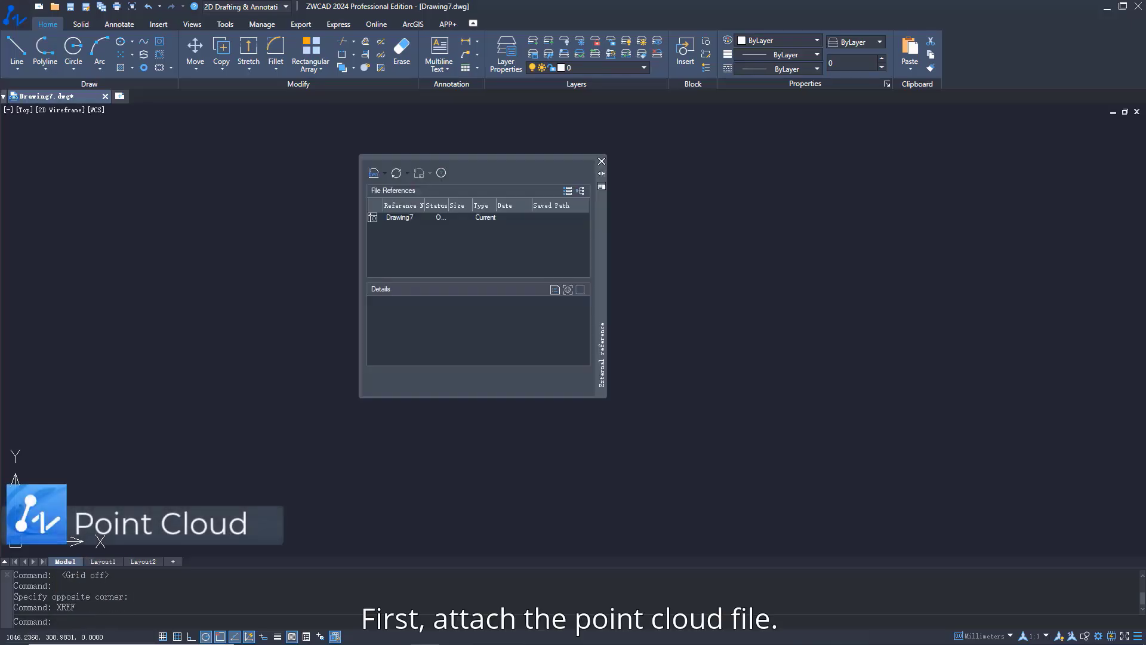
click(384, 174)
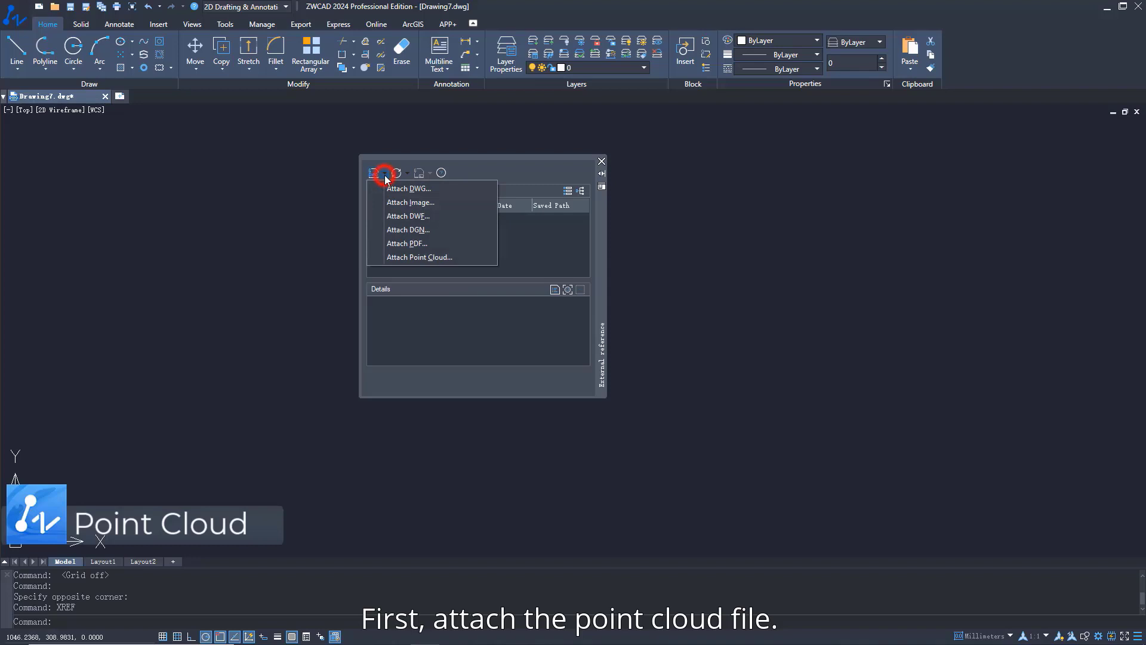
click(403, 257)
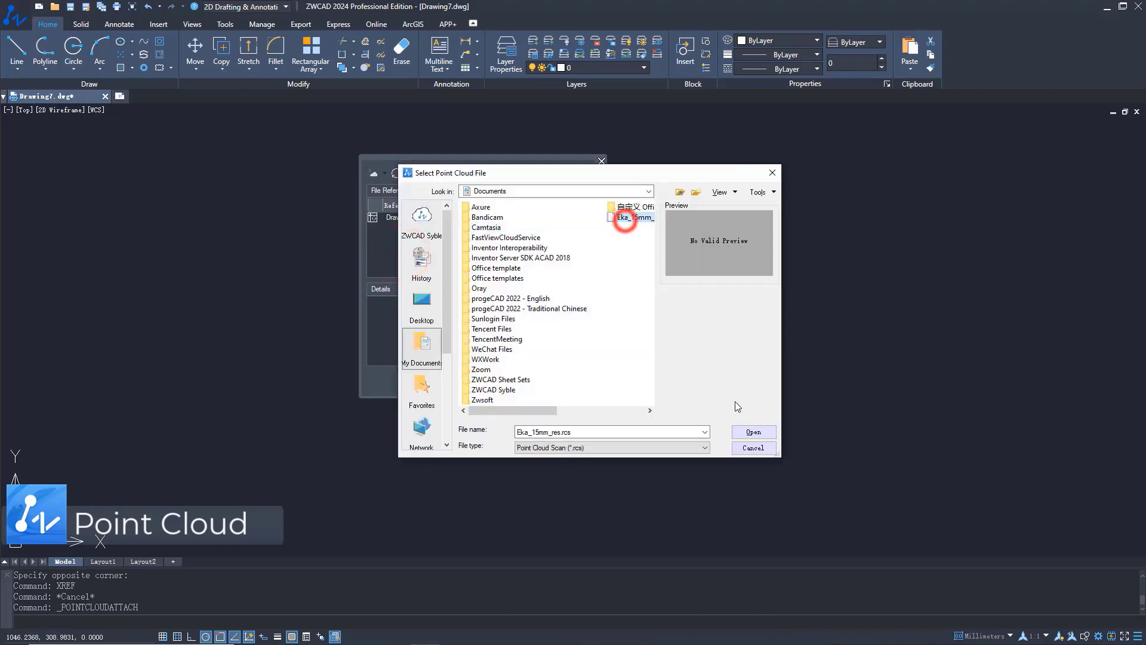
click(750, 433)
click(608, 411)
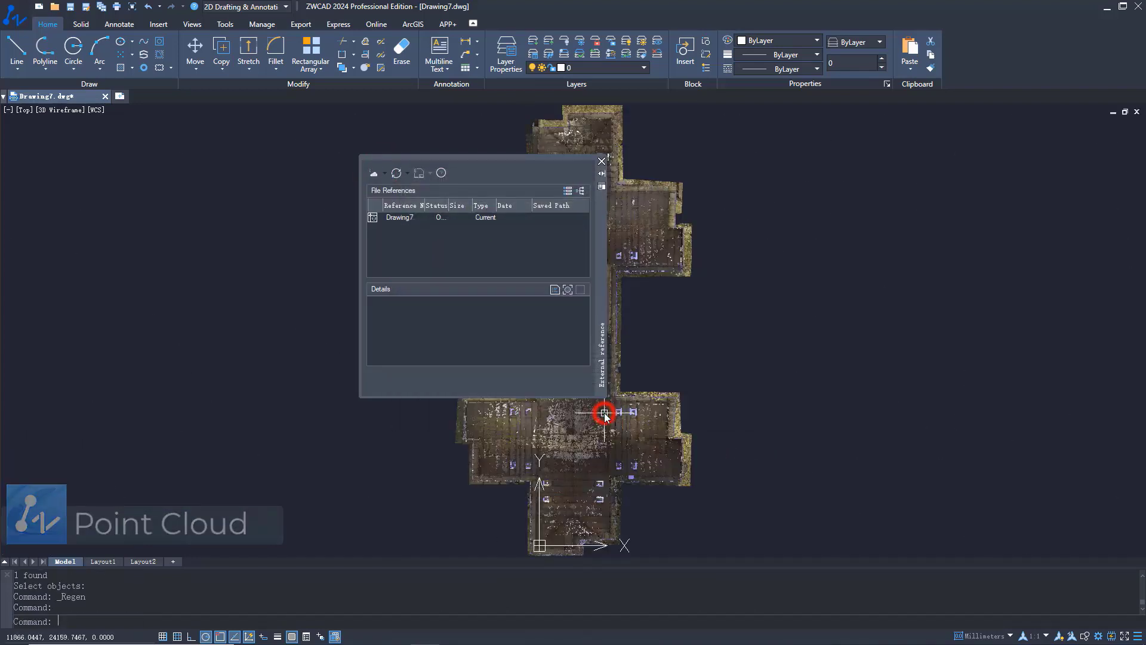
click(602, 161)
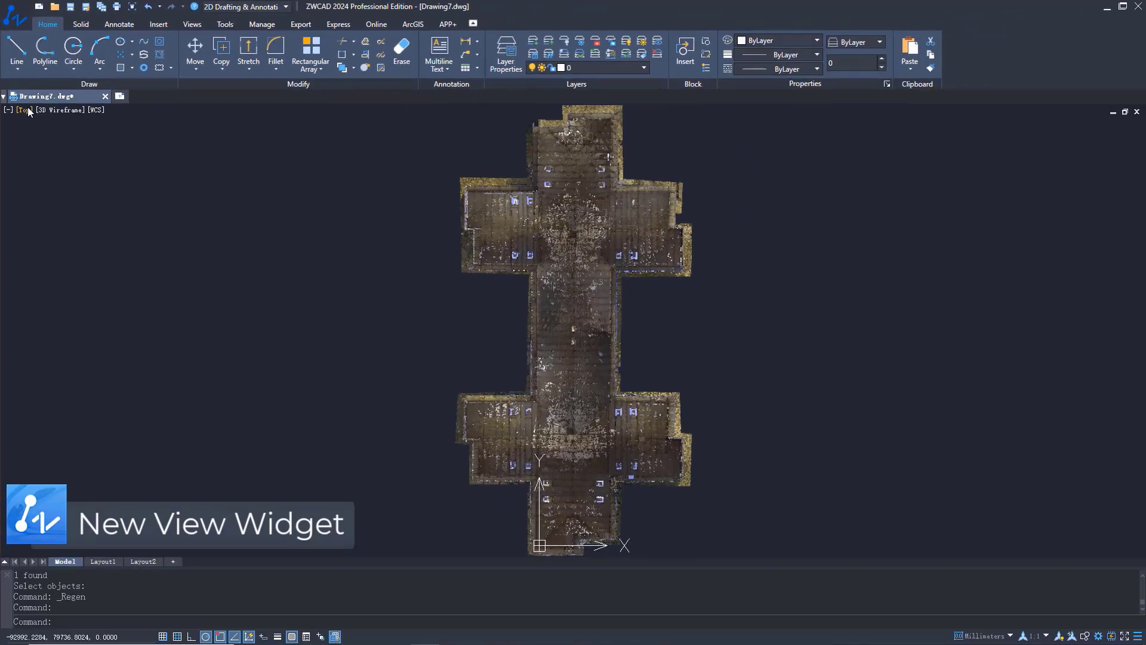
- Set the view to SW Isometric and switch to perspective projection within the 3DOrbit command
click(24, 110)
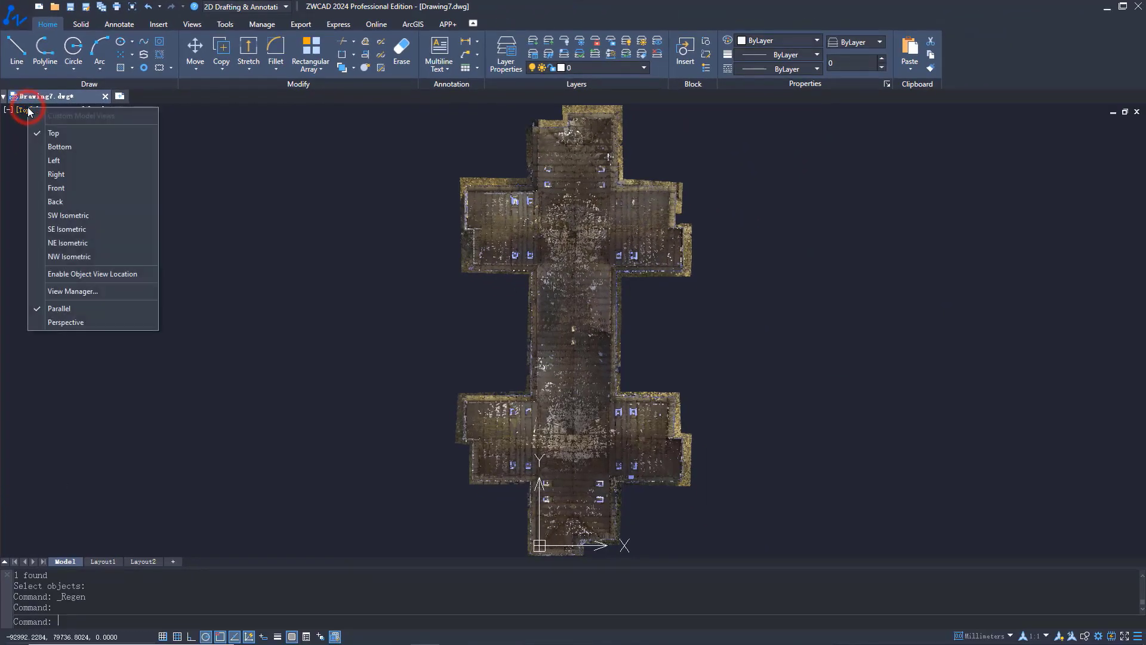
click(66, 213)
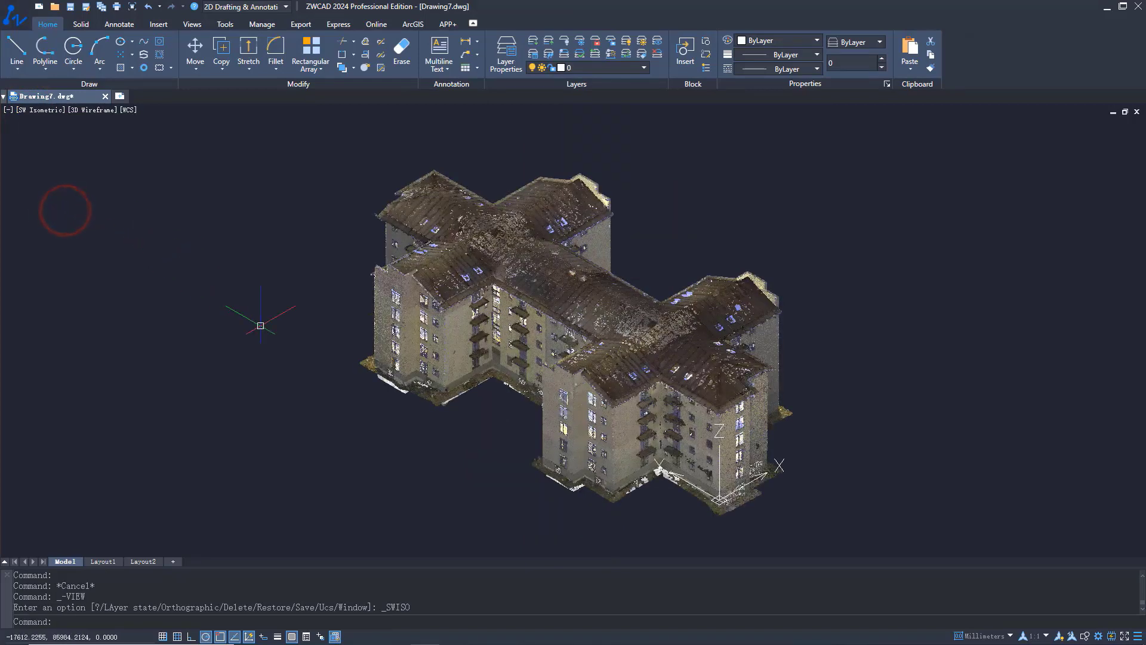
text(3dor)
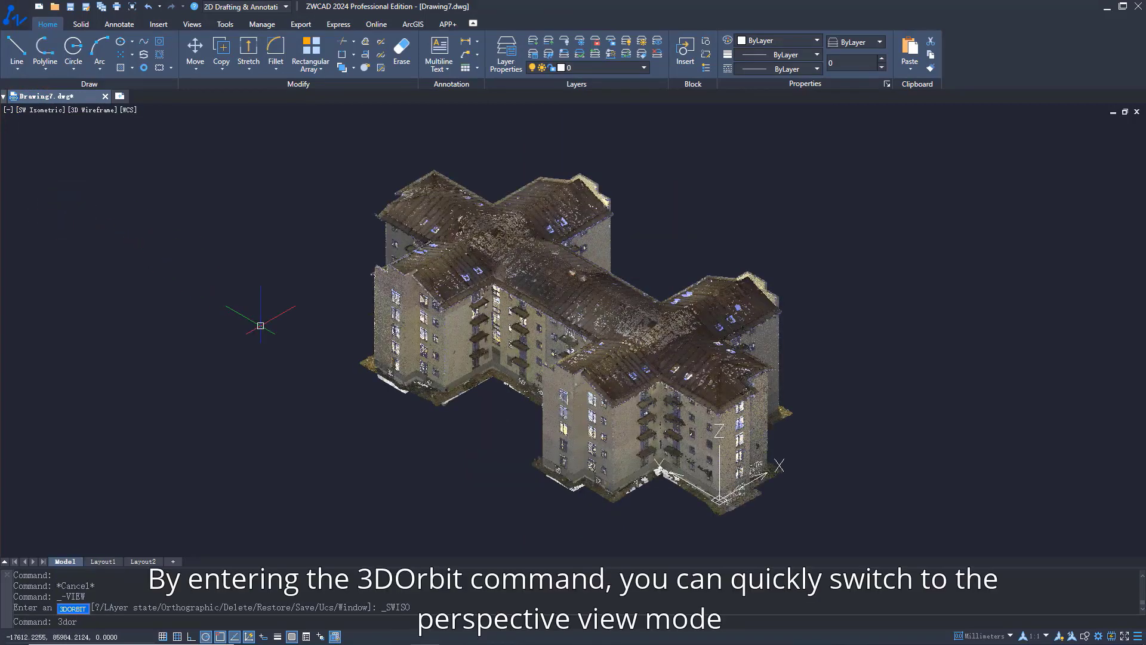
key(Return)
right_click(505, 344)
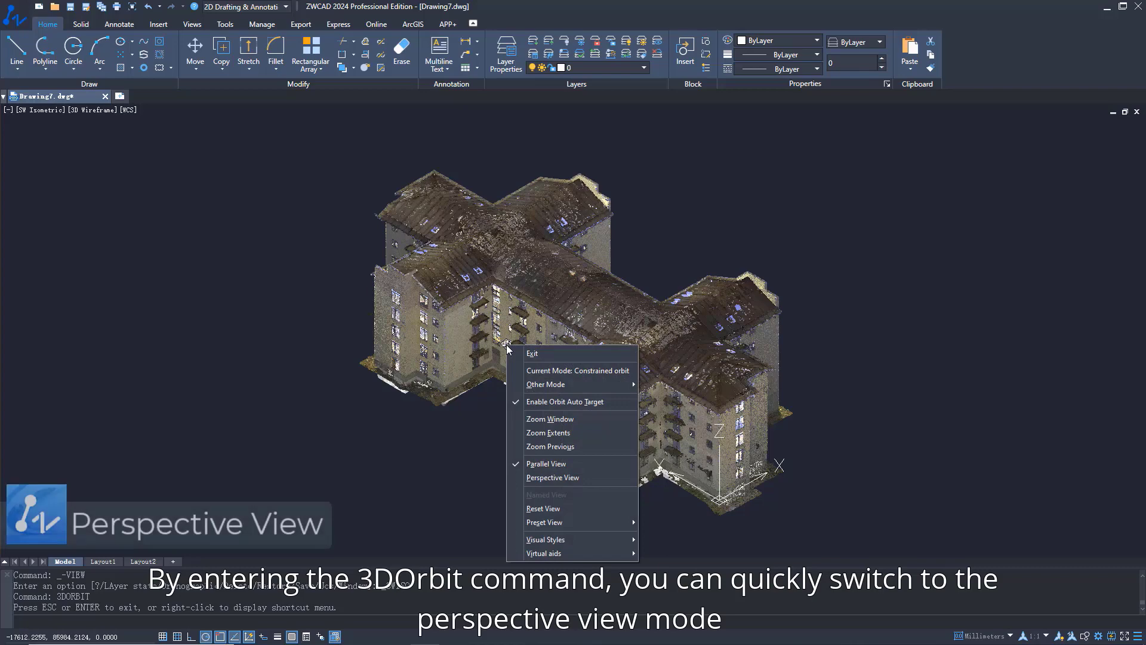
click(548, 477)
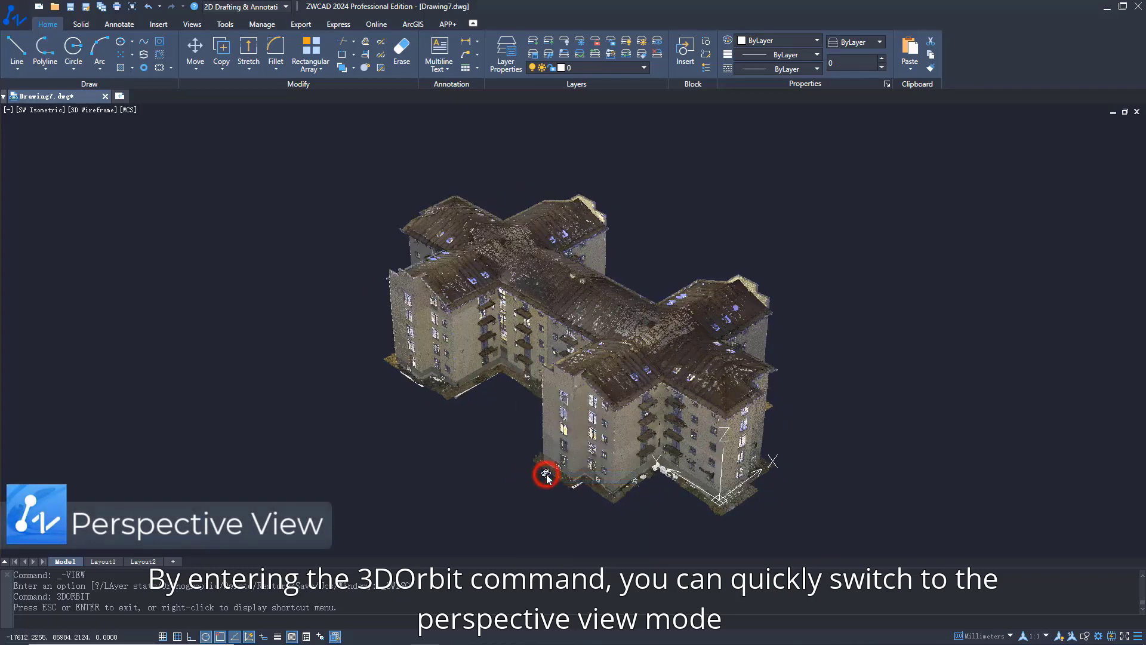
- Orbit around the building to examine its facades and roof up close in perspective, and restore the parallel projection
drag(561, 433, 871, 394)
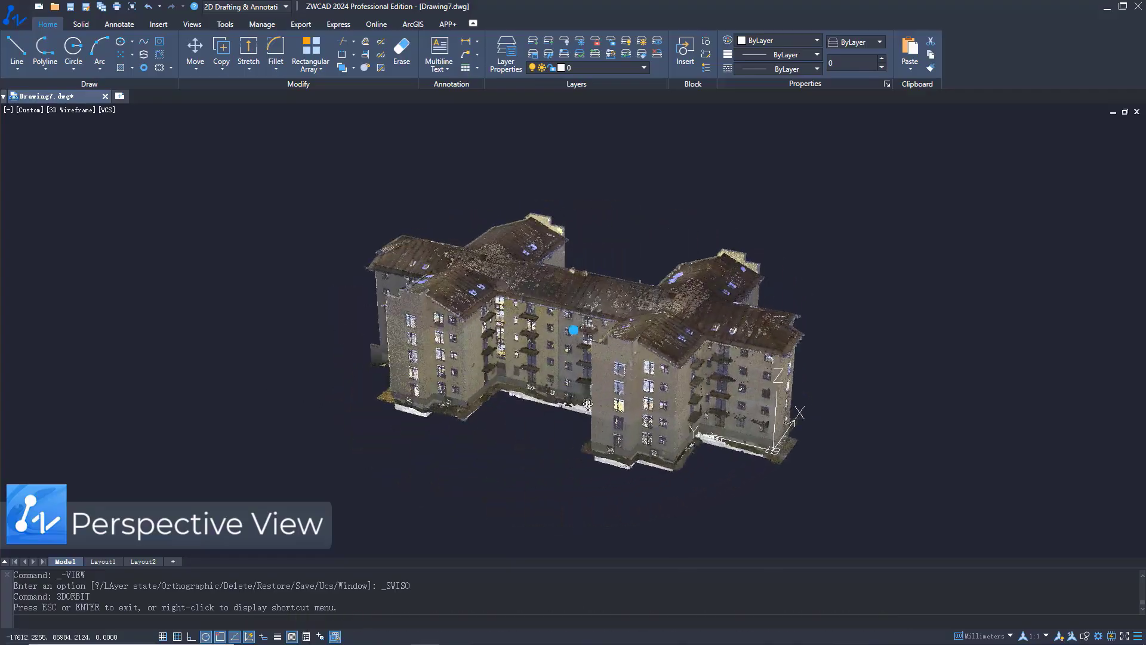
scroll(556, 342, up, 3)
scroll(556, 341, up, 4)
scroll(552, 339, down, 8)
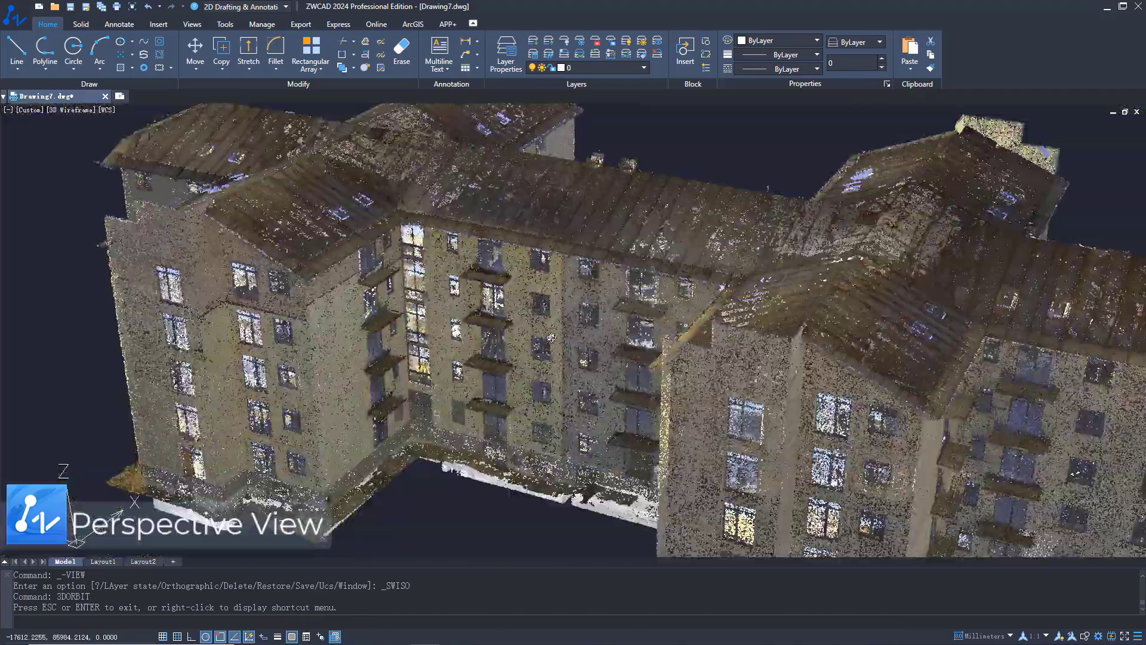
drag(550, 338, 558, 353)
right_click(544, 357)
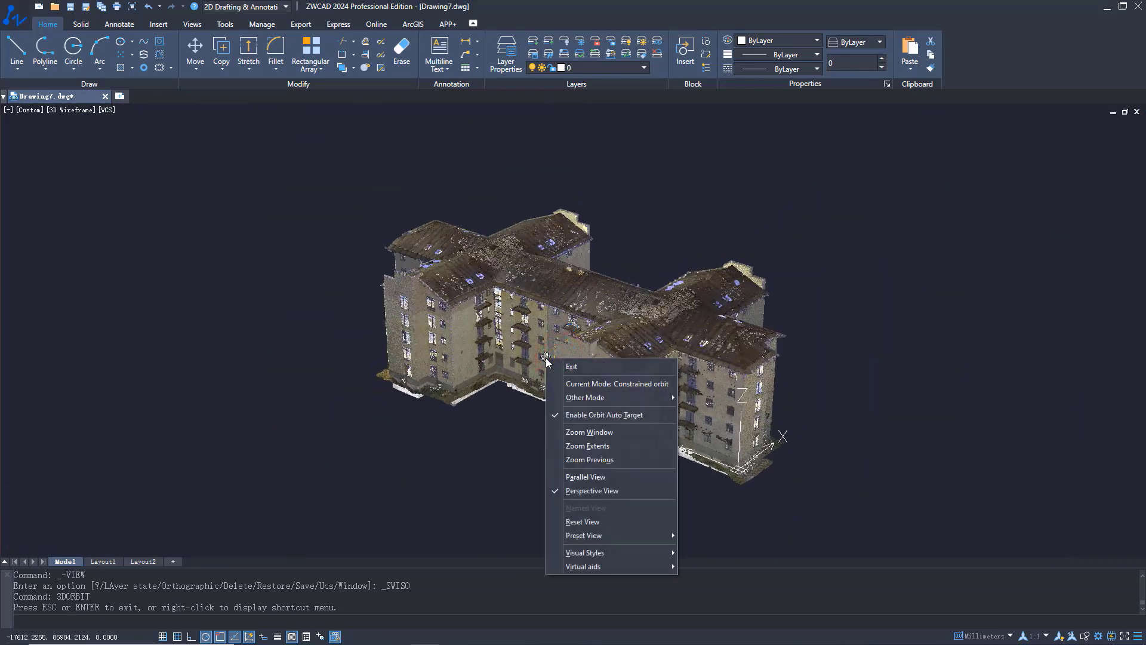
click(574, 477)
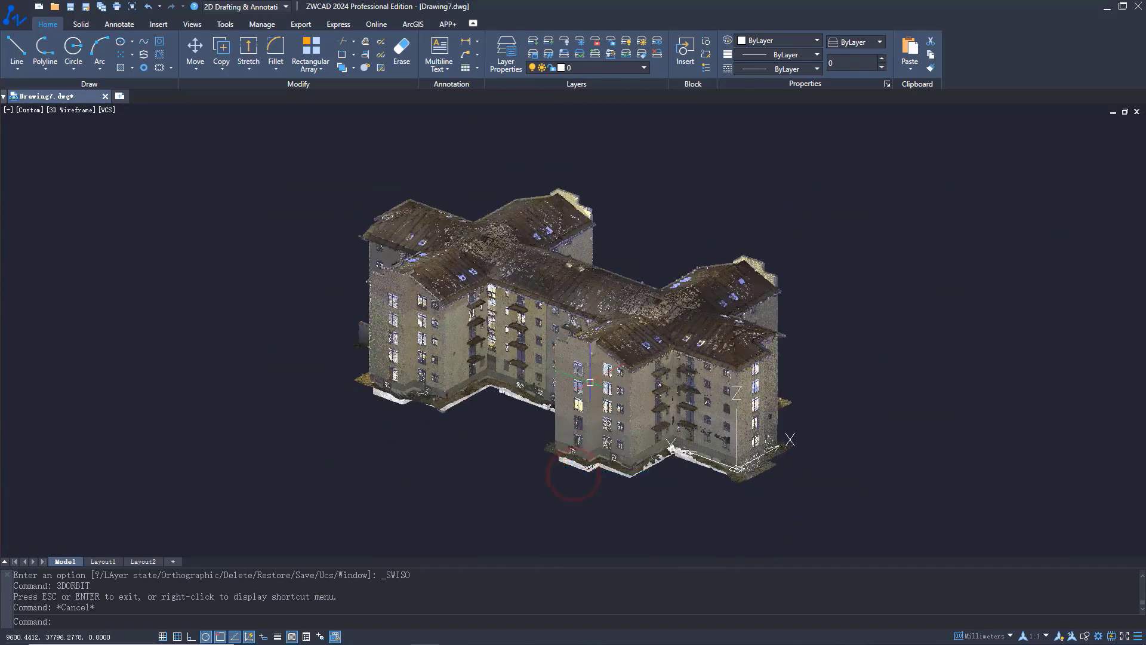
- Create a section plane through the building's point cloud, aligned to the top
click(590, 382)
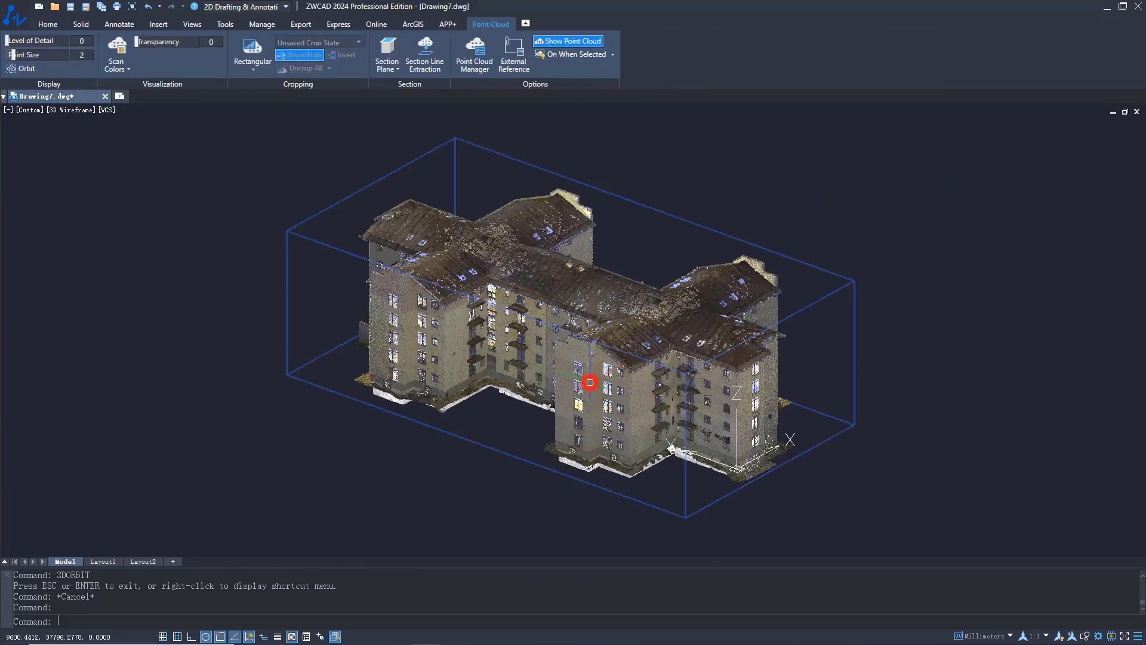
click(387, 64)
click(404, 130)
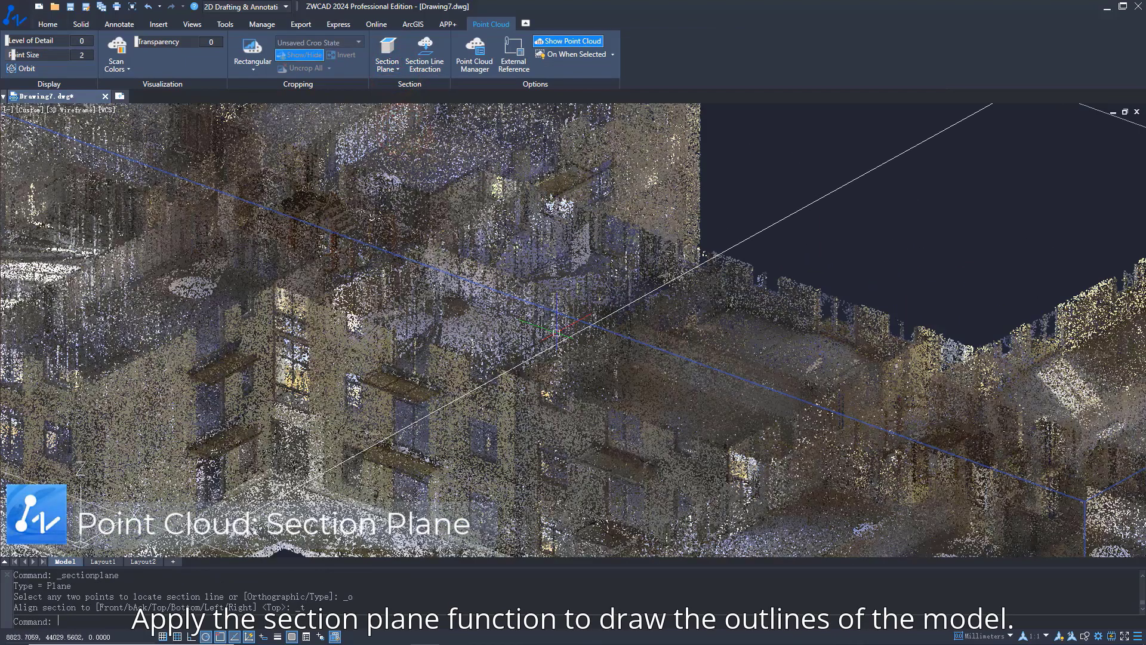
key(Escape)
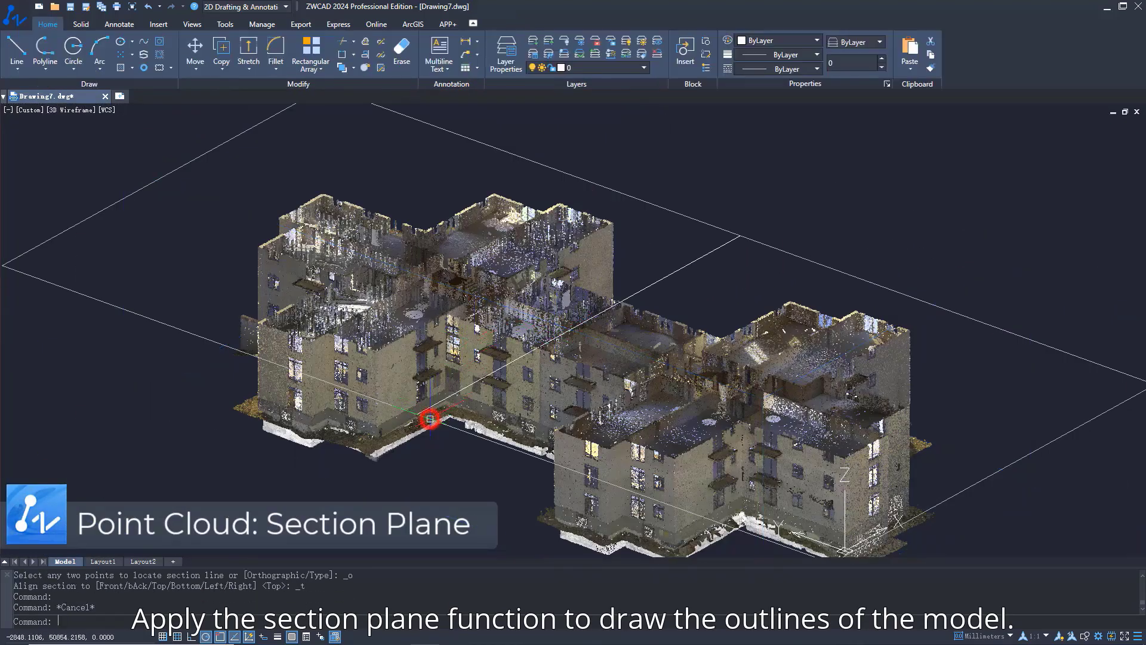
click(429, 418)
key(Escape)
- Move the horizontal section plane down along the vertical axis to cut the building at a lower level
click(39, 278)
scroll(646, 335, up, 5)
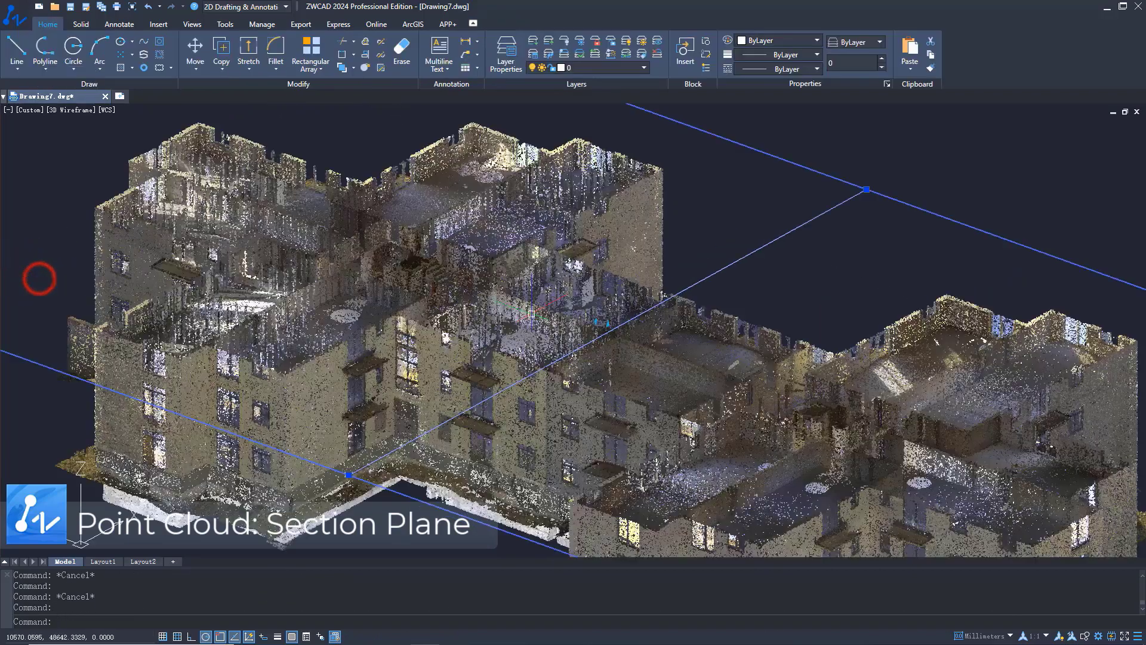
click(652, 330)
scroll(652, 329, down, 5)
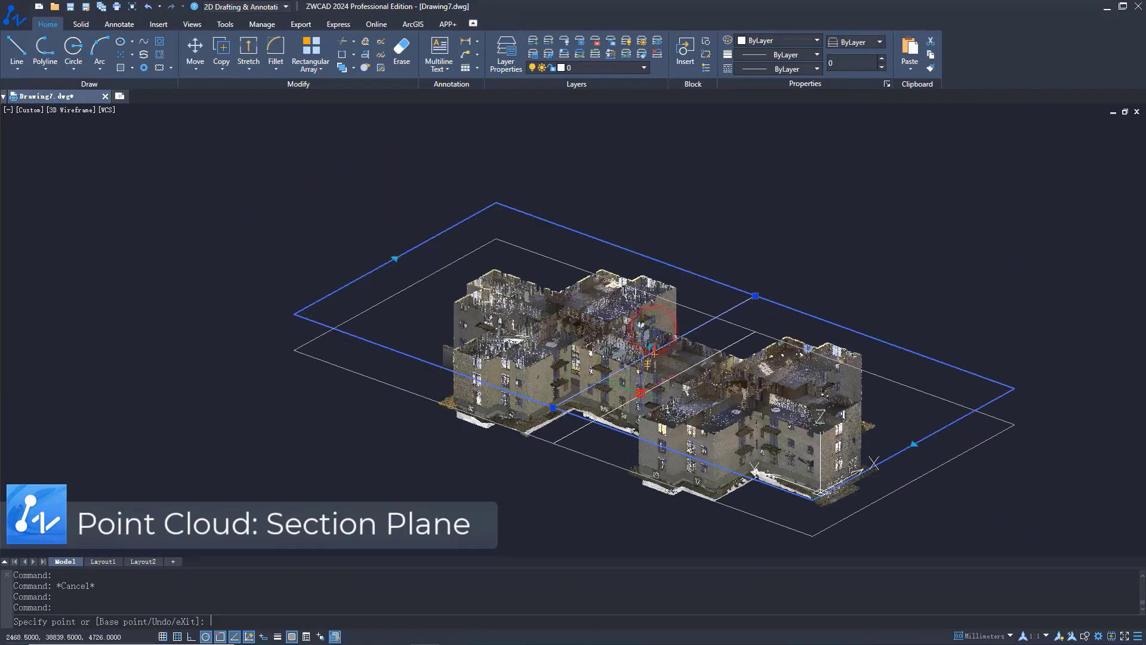
scroll(641, 394, up, 5)
click(641, 398)
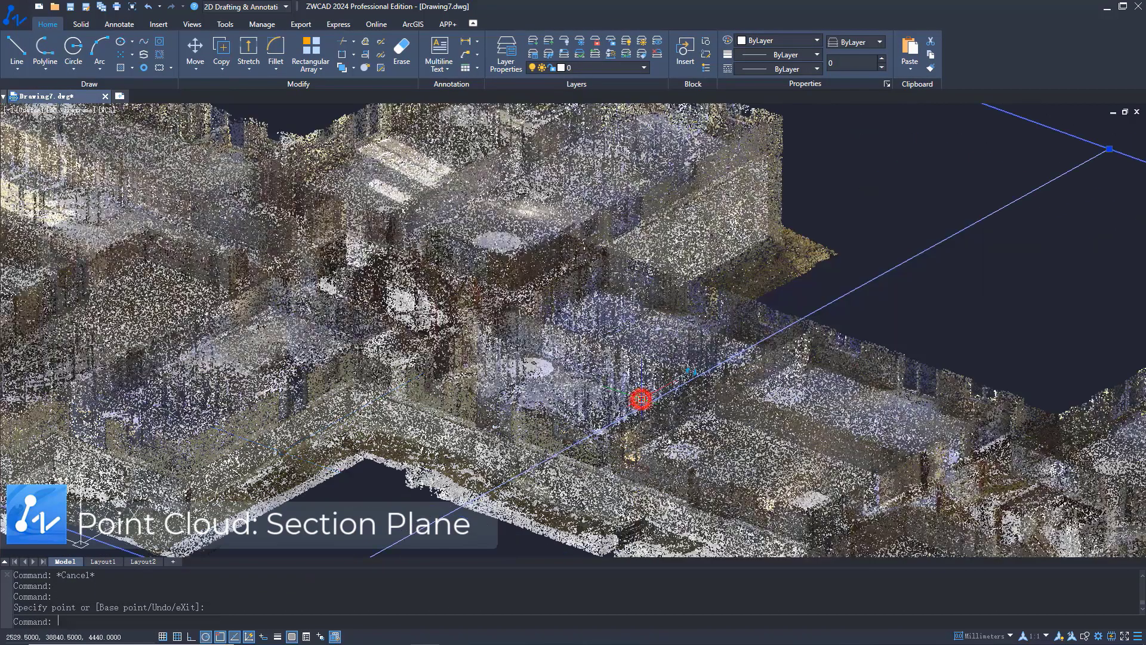
- Switch to the Top view and set the point cloud's level of detail to 10 and point size to 1
click(26, 110)
click(53, 133)
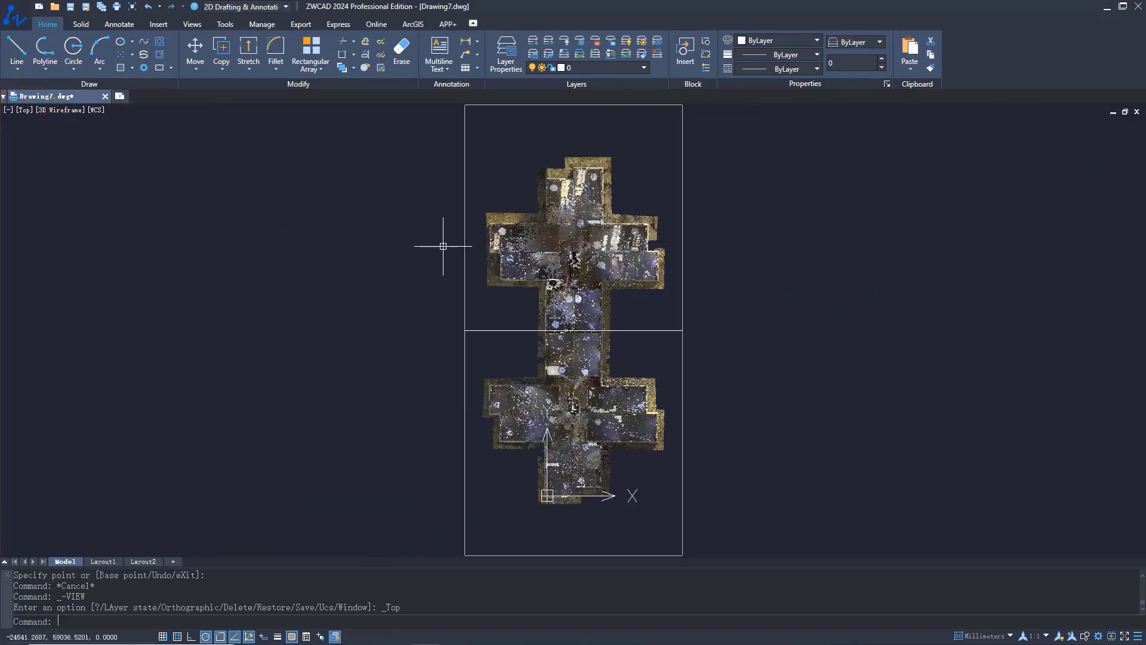
click(510, 247)
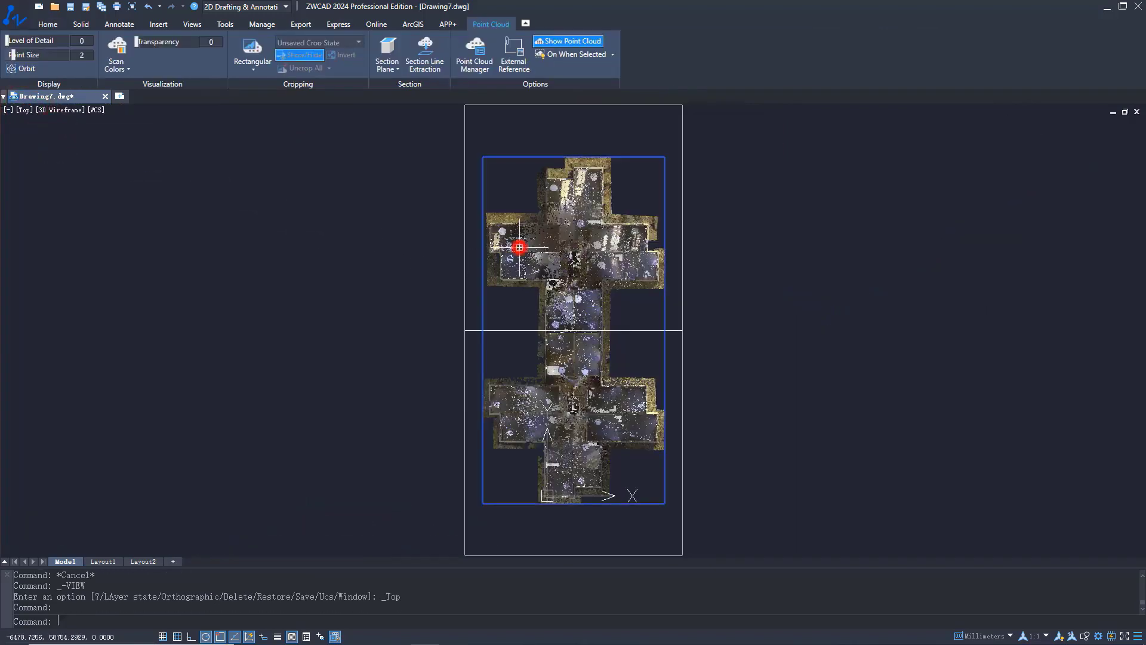
click(71, 41)
key(Return)
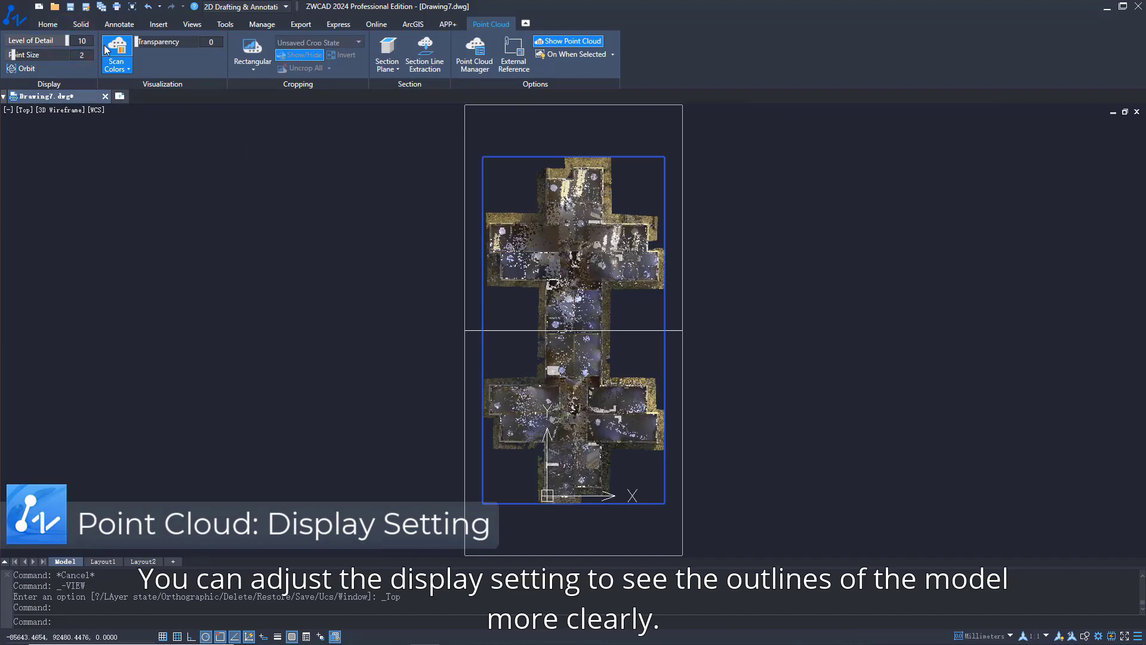
text(1)
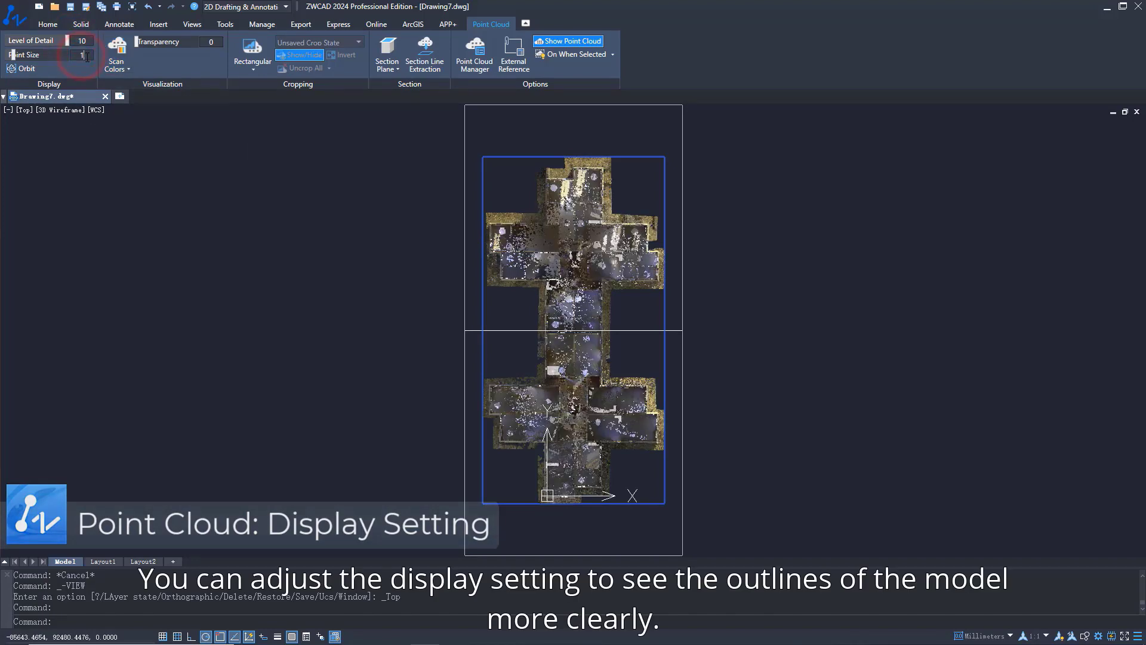
key(Return)
- Split the model space into two vertical viewports and fit the whole drawing in the left viewport
scroll(486, 295, up, 5)
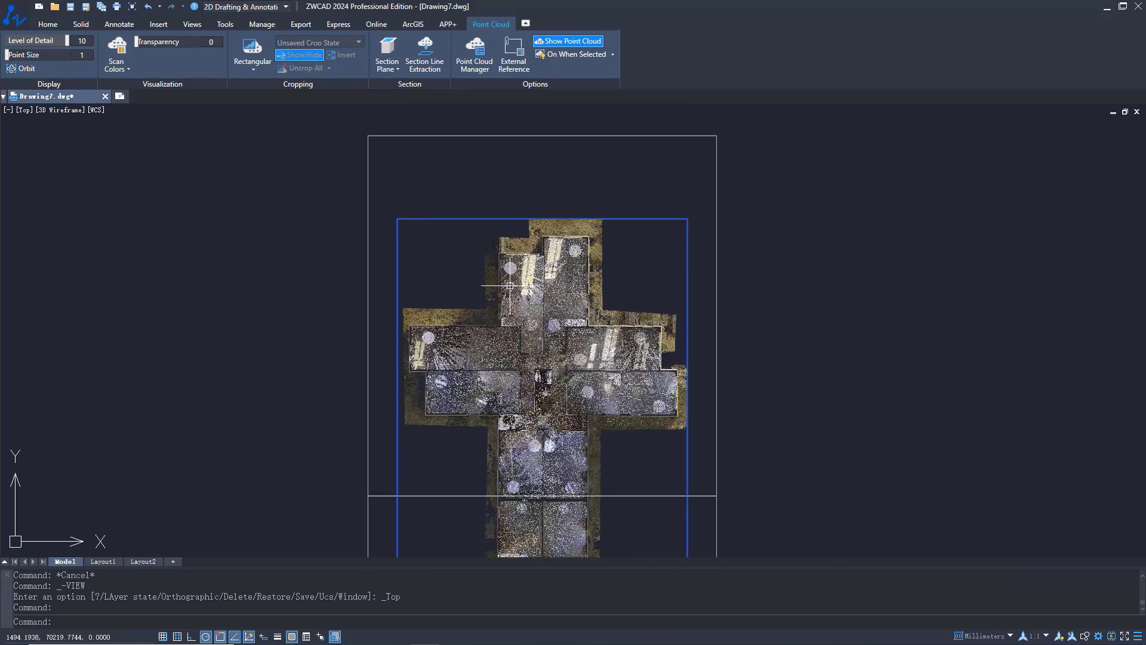
click(8, 110)
mouse_move(59, 141)
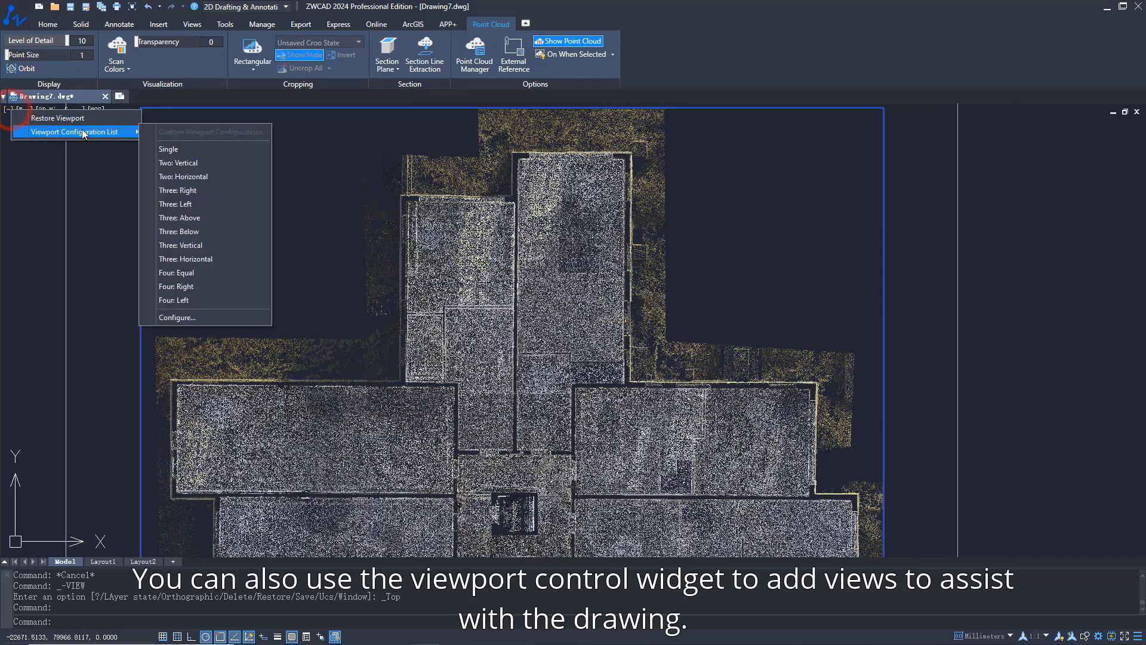
click(201, 164)
middle_click(410, 168)
middle_click(410, 168)
- Fit the drawing in the right viewport and set that viewport to the SW Isometric view
click(674, 185)
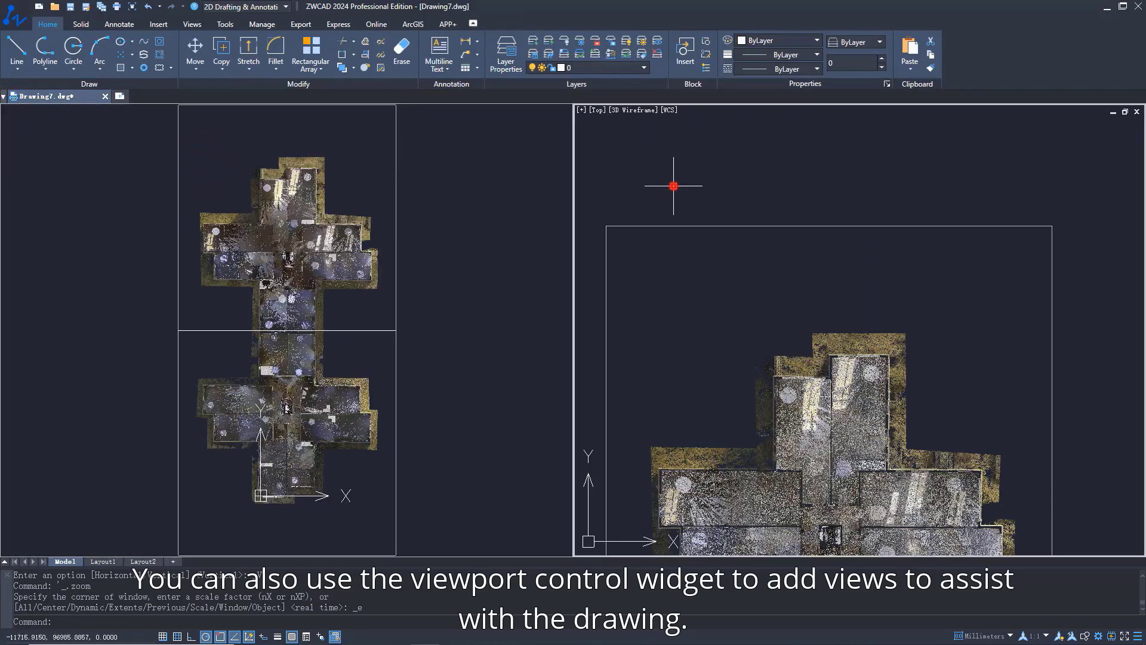
middle_click(674, 185)
middle_click(673, 185)
click(592, 110)
click(649, 219)
scroll(650, 219, up, 3)
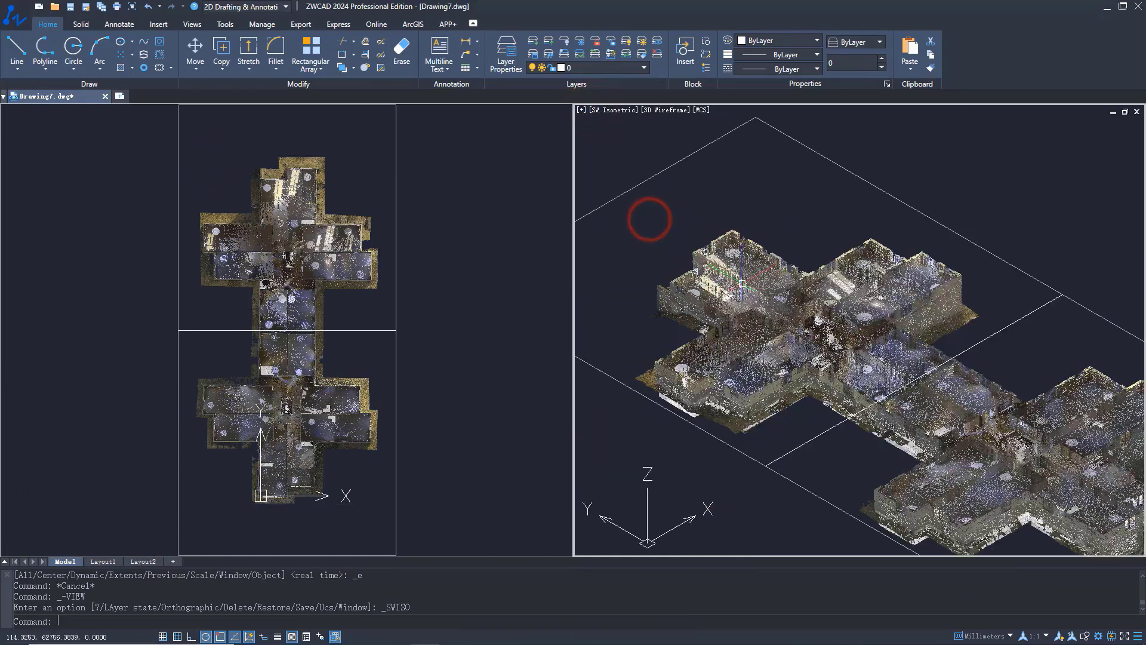
- Start a multiline with scale 350 in the Top viewport and trace the upper wall of the building's upper-left room
click(442, 248)
scroll(442, 248, up, 5)
middle_drag(360, 284, 372, 291)
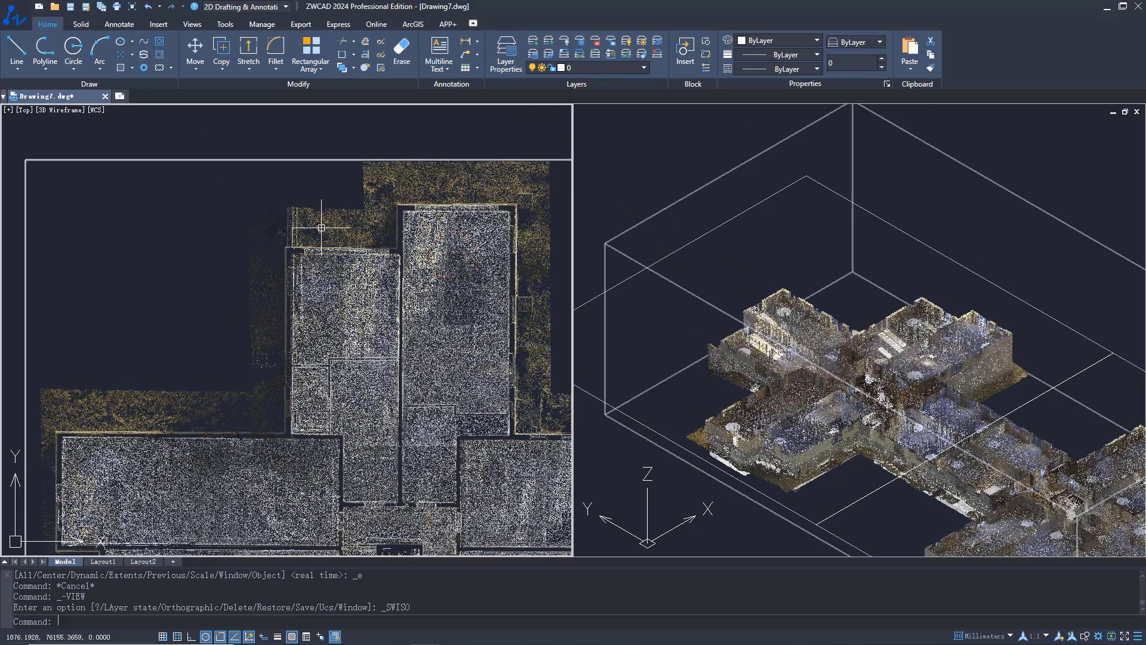
text(mlin)
key(Return)
text(350)
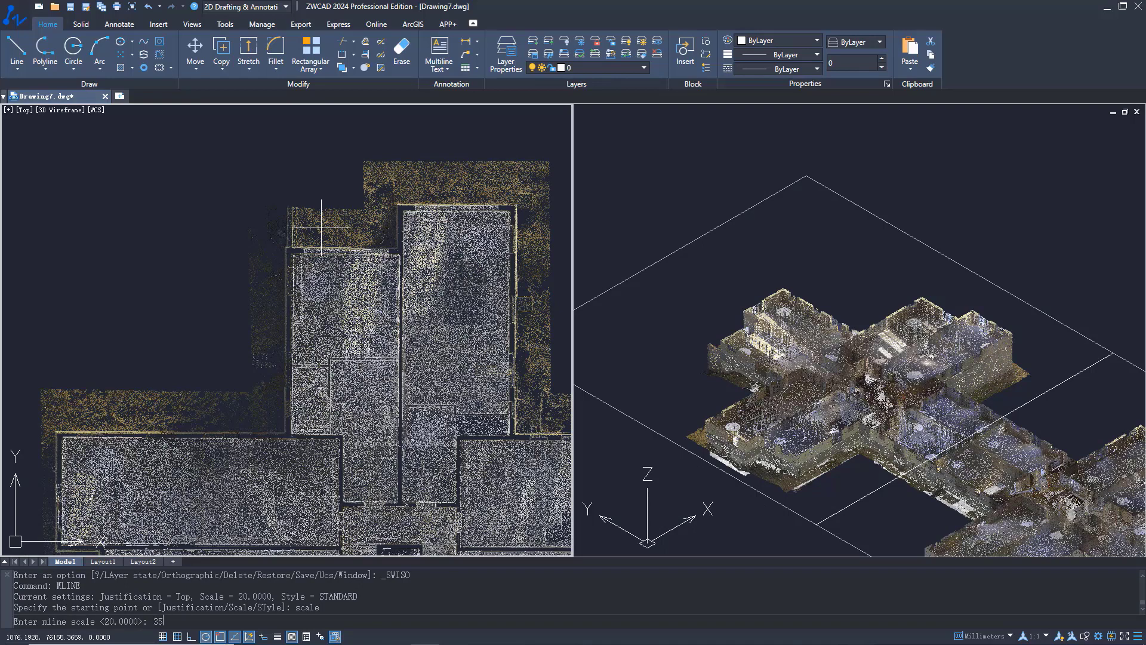
key(Return)
scroll(408, 285, up, 5)
click(469, 311)
scroll(469, 311, down, 5)
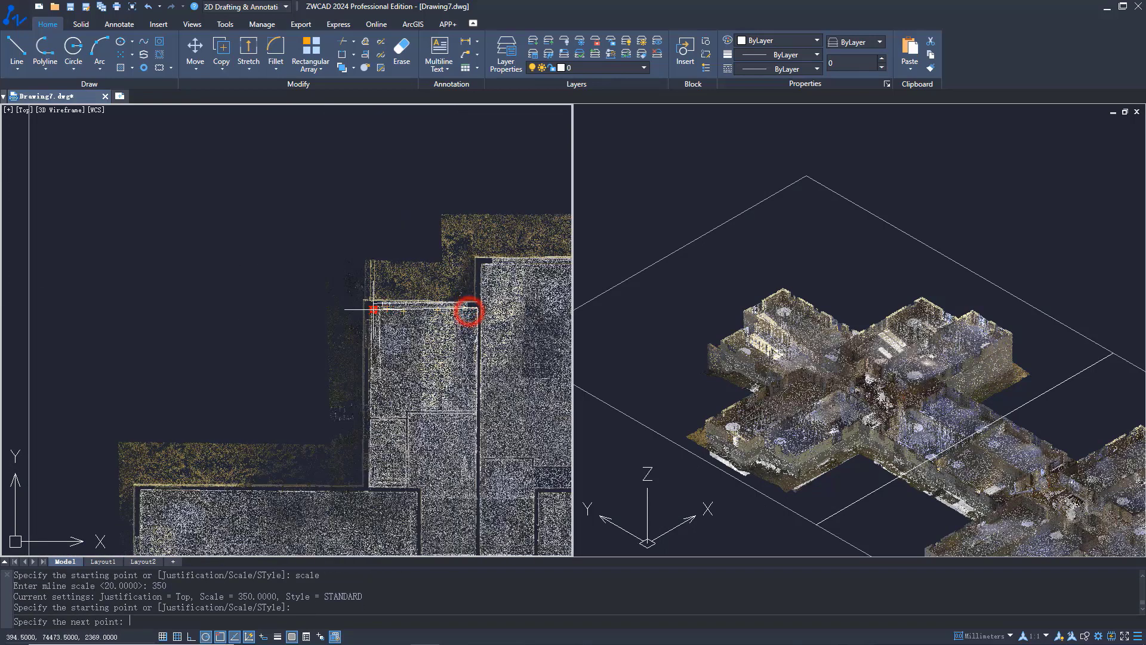
scroll(370, 307, up, 5)
click(368, 305)
- Continue the multiline down the room's outer left wall and along the upper wall of the left wing to its corner
scroll(369, 305, down, 5)
scroll(362, 421, up, 4)
middle_drag(367, 544, 379, 410)
scroll(379, 410, up, 2)
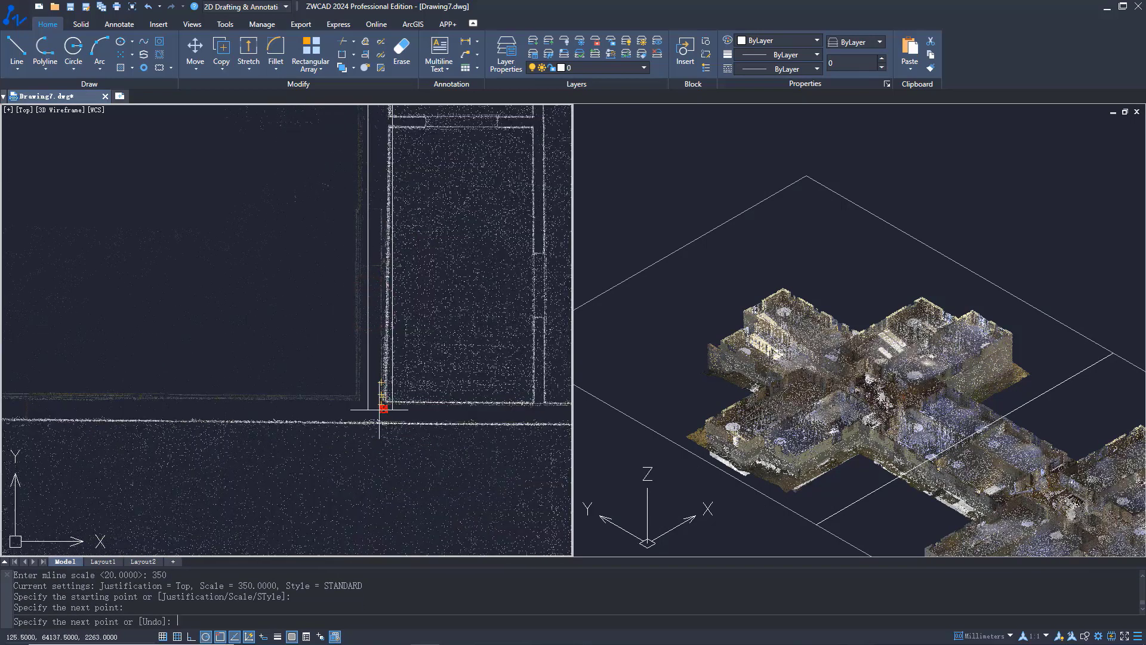
click(380, 421)
scroll(412, 412, down, 5)
scroll(213, 411, up, 5)
click(69, 399)
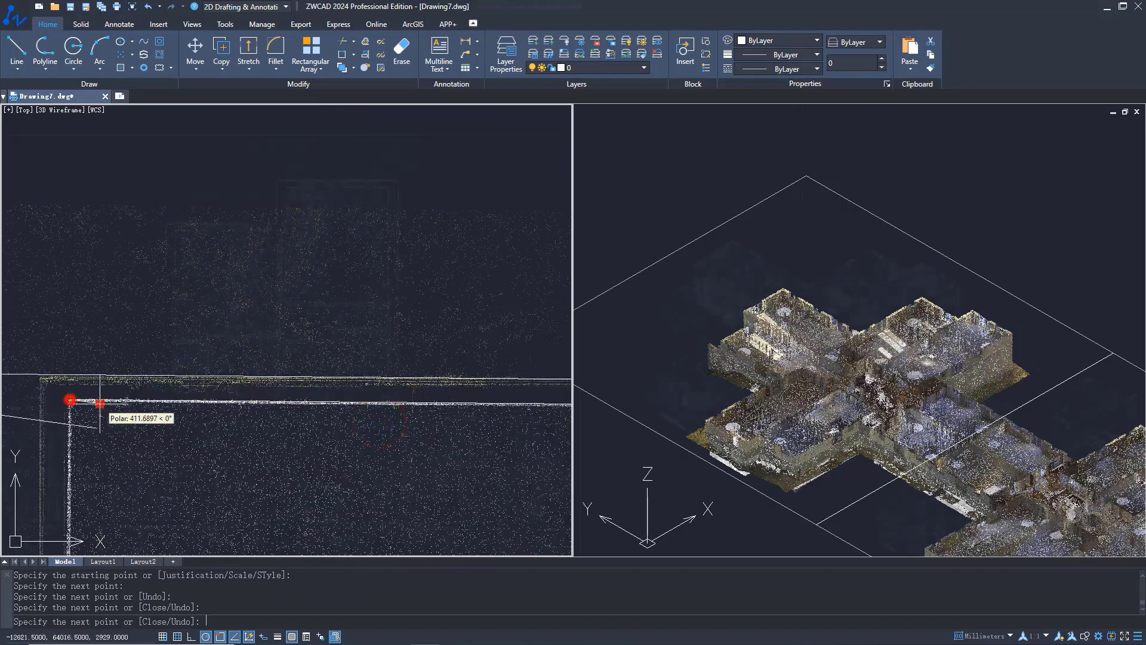
scroll(84, 428, down, 2)
middle_drag(83, 429, 283, 239)
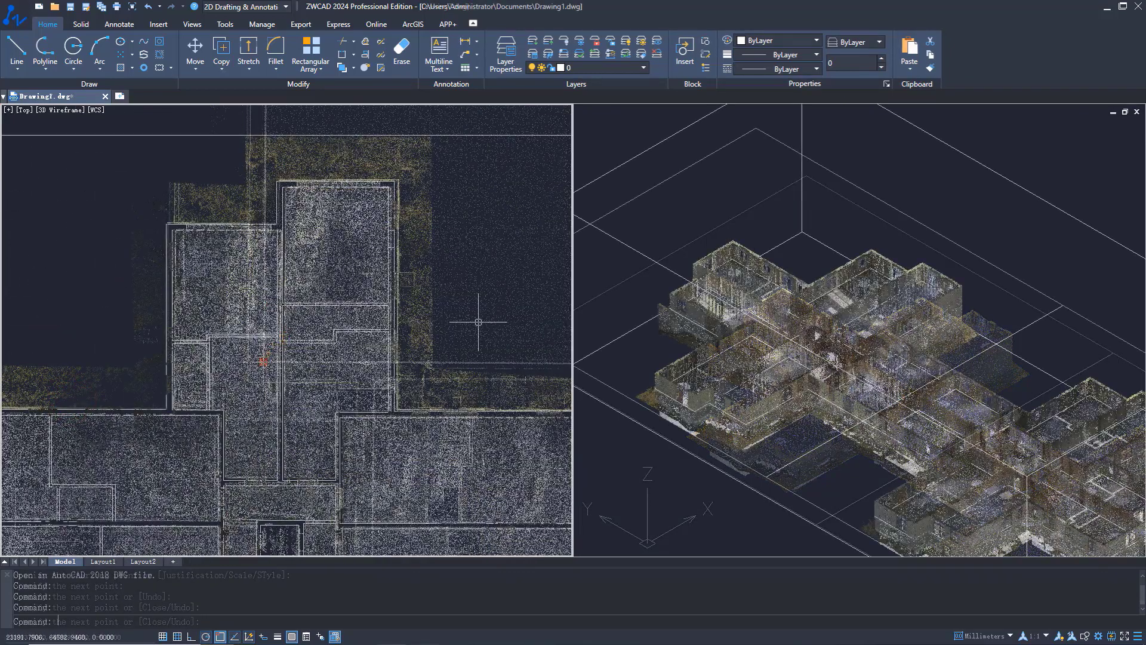
- Hide the point cloud in Drawing1.dwg, leaving only the traced wall outlines on display
scroll(478, 321, up, 2)
middle_drag(274, 258, 405, 332)
click(512, 271)
click(563, 42)
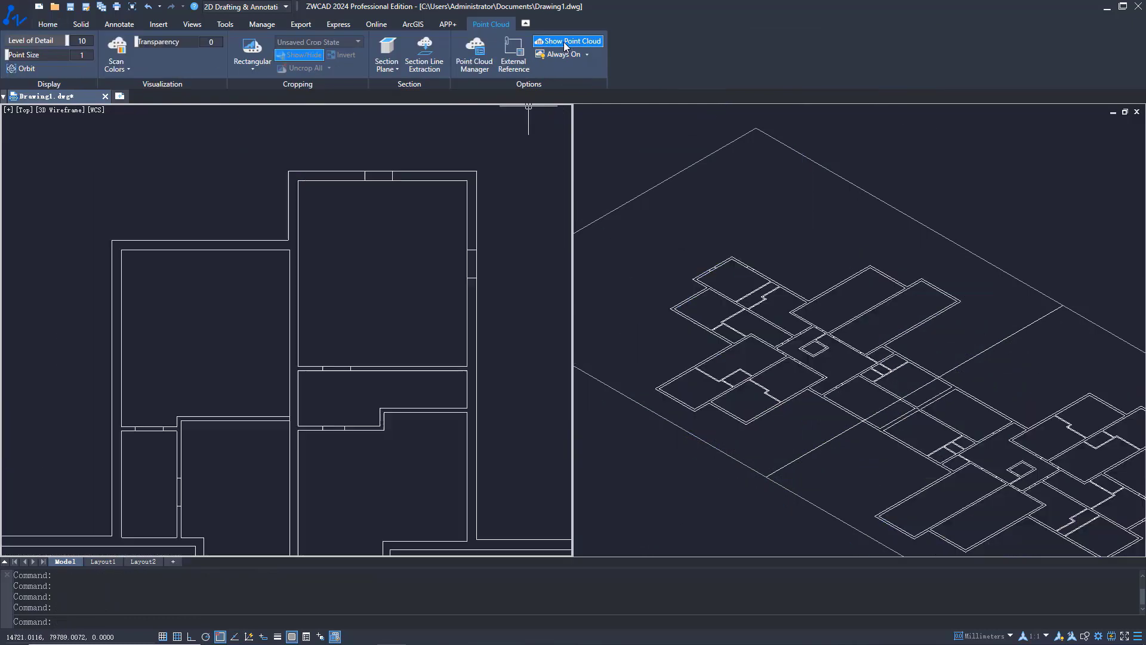
- Maximize the Top viewport so it alone fills the model space
scroll(408, 250, down, 5)
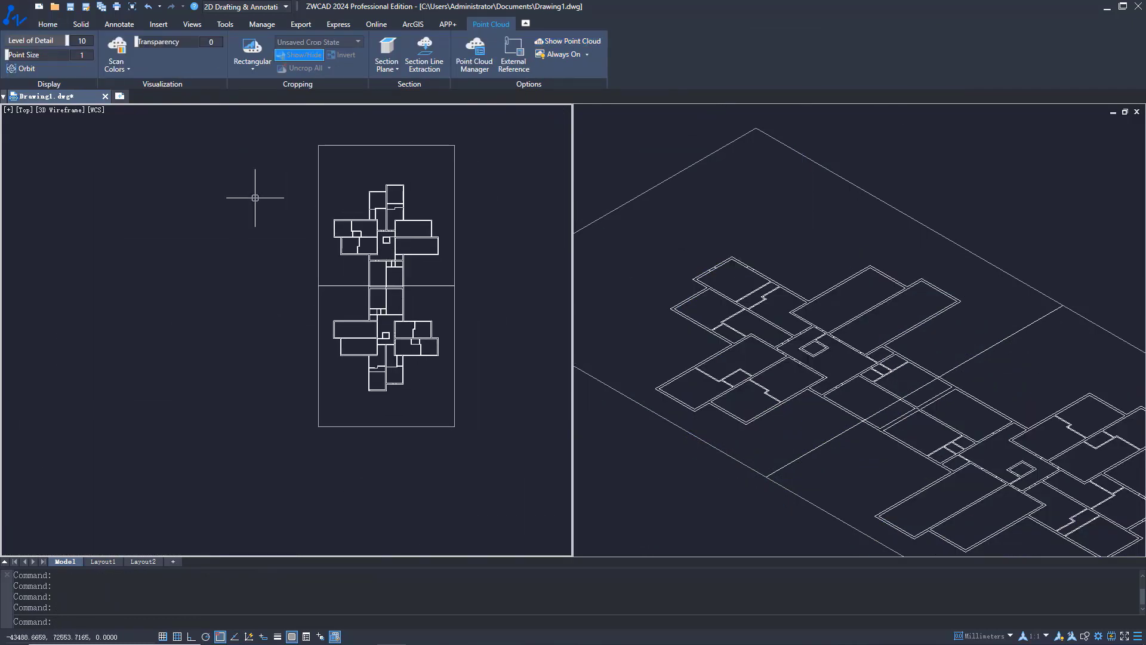
click(8, 110)
click(36, 123)
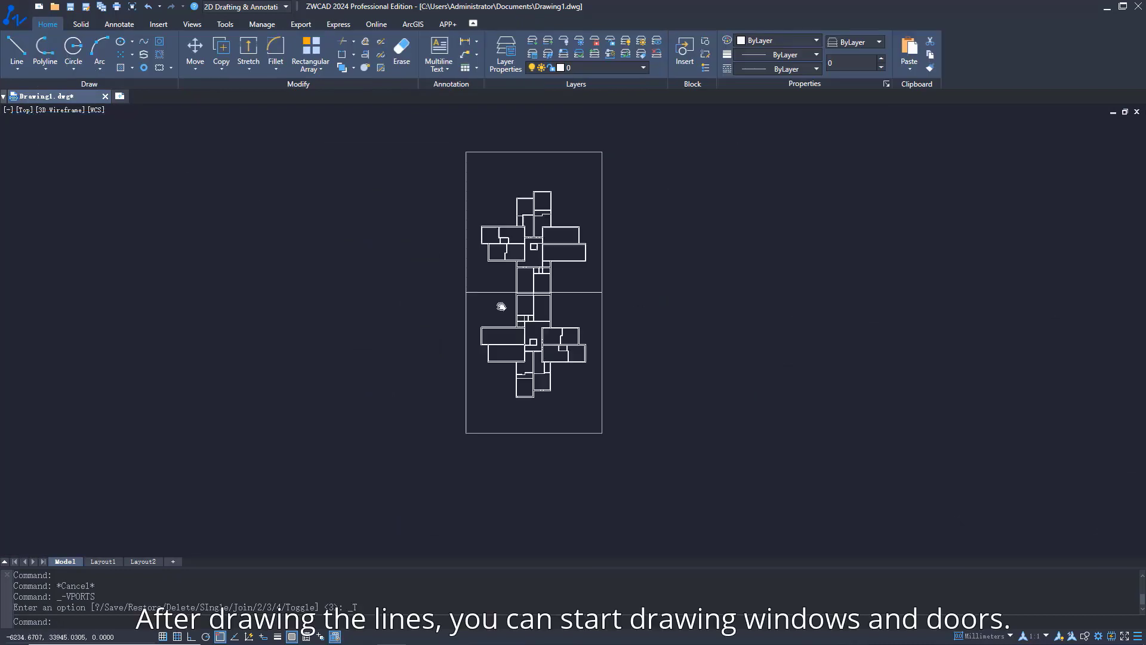
- Insert Window-C blocks from the tool palettes into the lower-right room's right-wall opening, rotated to fit it, and into its lower-wall opening
scroll(556, 363, up, 4)
scroll(556, 363, up, 6)
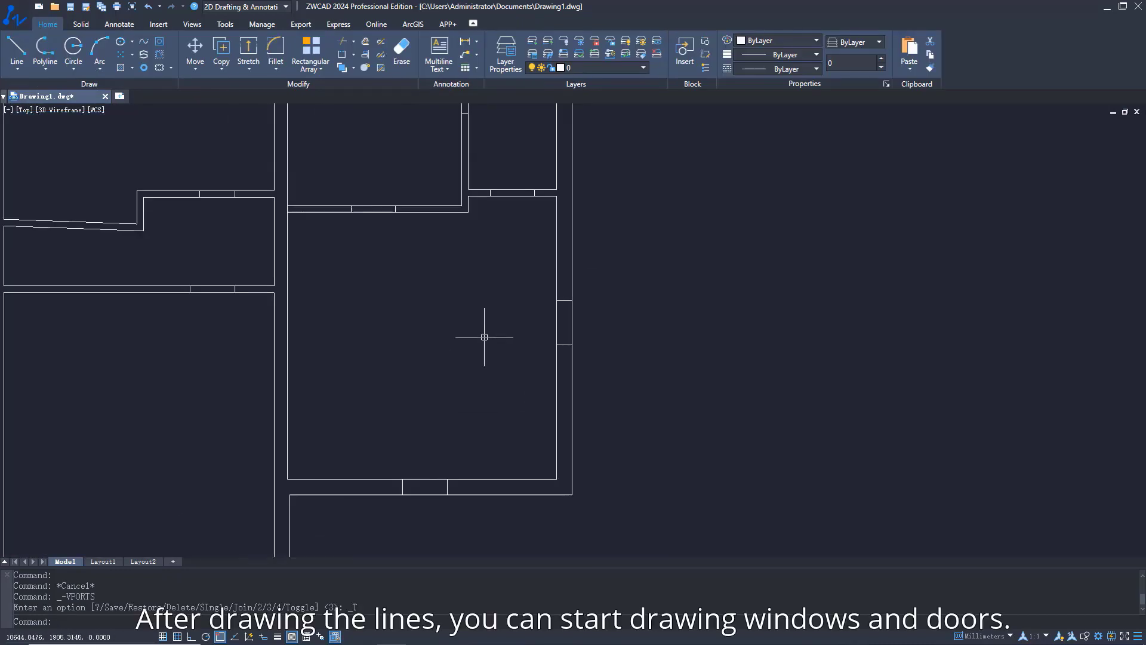
key(ctrl+3)
click(139, 211)
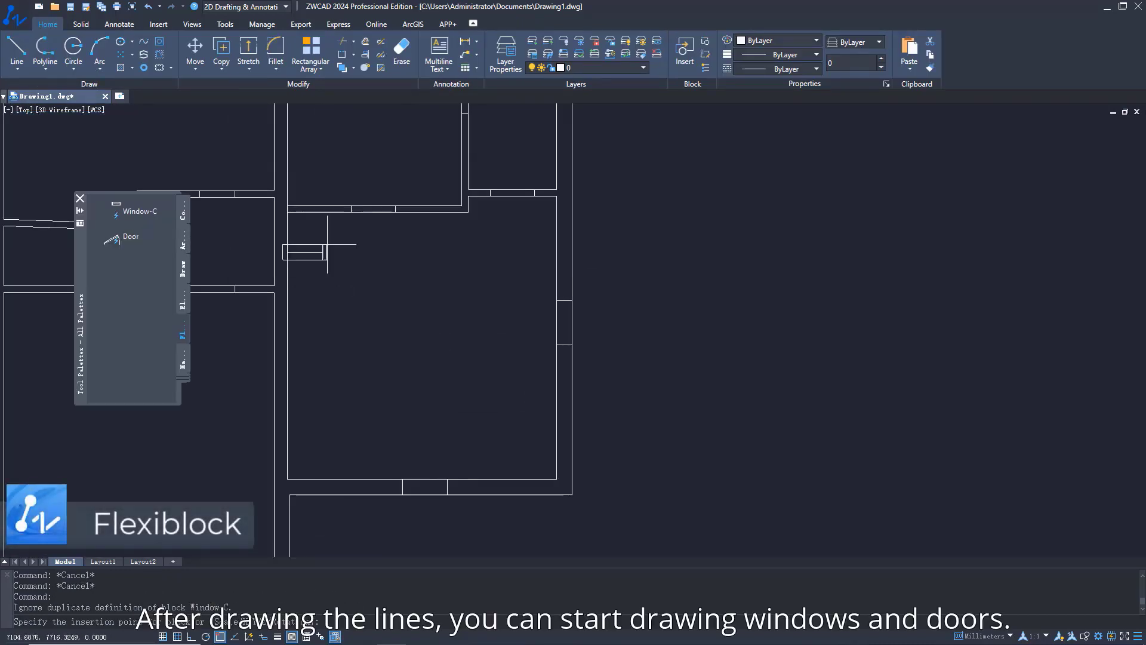
click(572, 345)
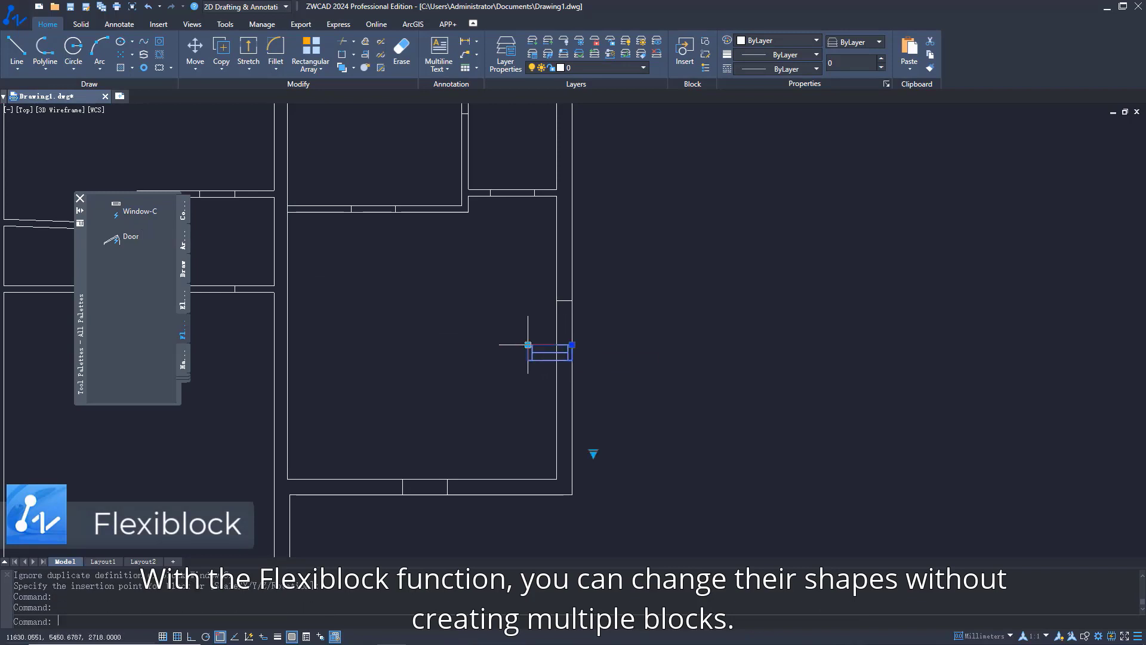
click(573, 300)
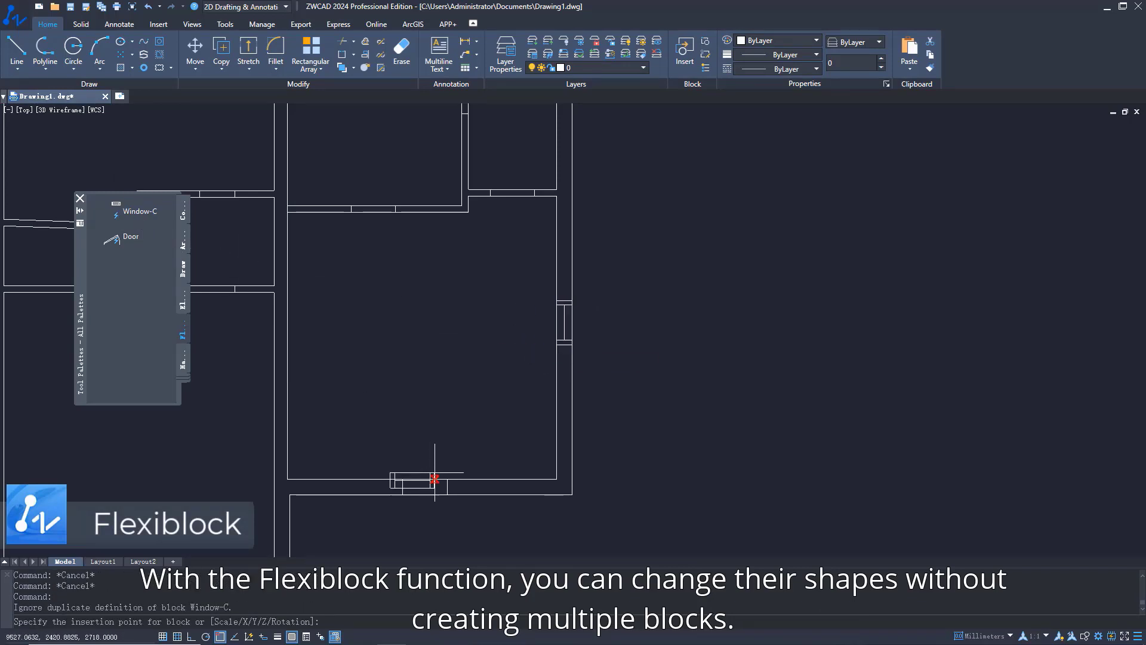
click(447, 479)
- Insert the Door block in the room's upper-wall opening, stretch it to the opening's full width, and flip its swing into the room
click(115, 240)
scroll(353, 199, up, 2)
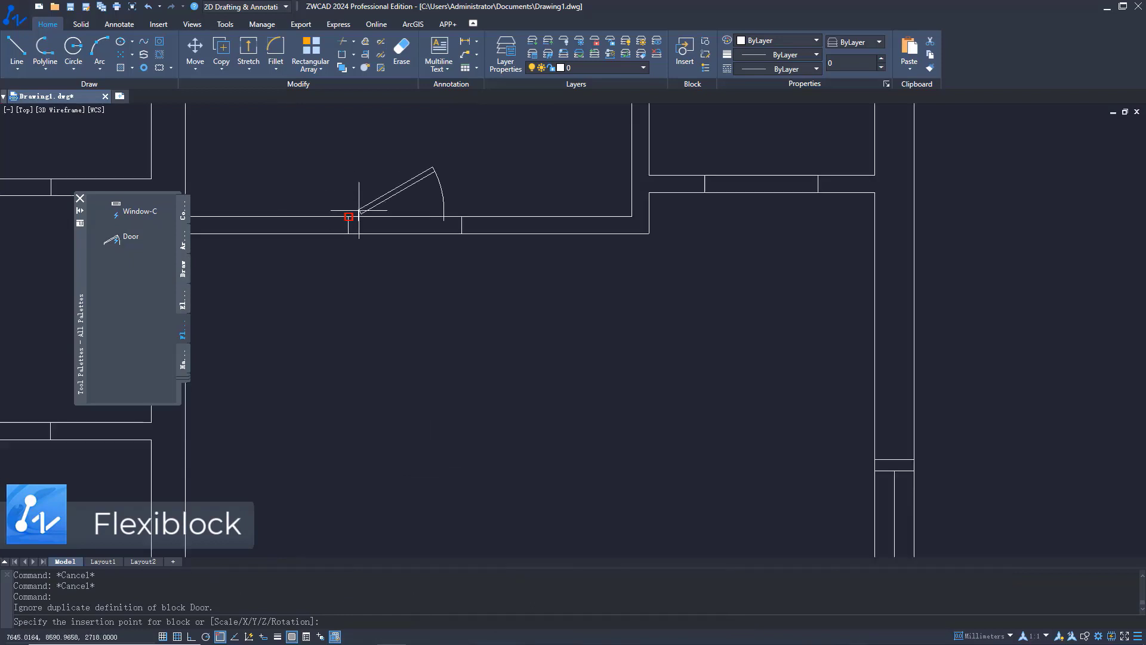
click(351, 215)
click(384, 202)
click(434, 217)
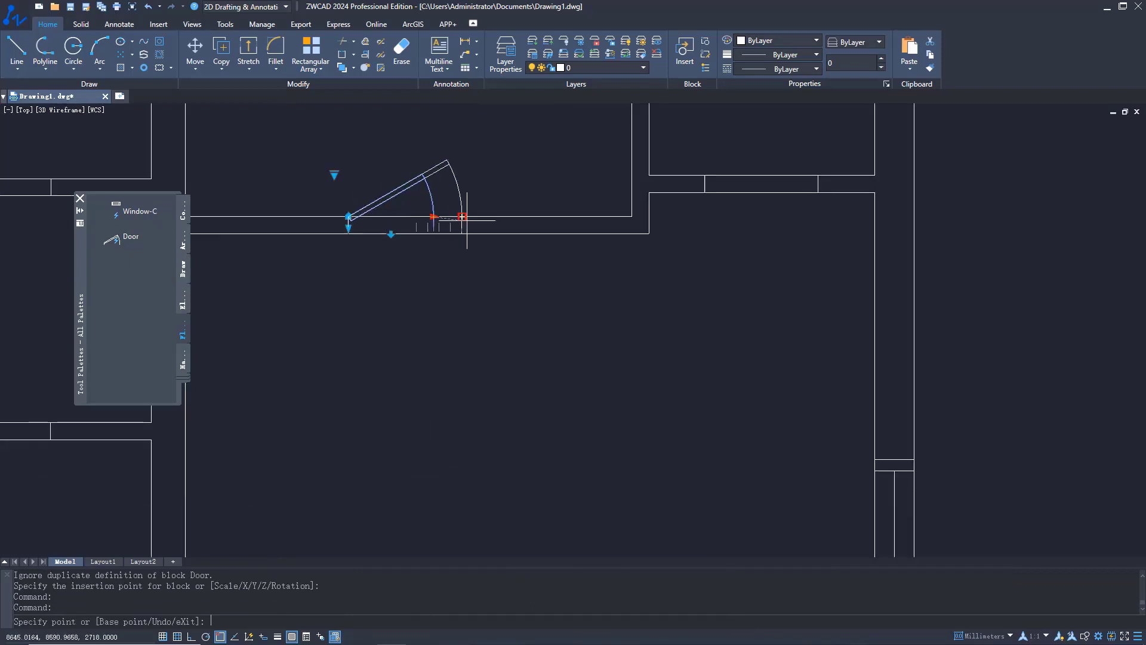
click(461, 217)
middle_drag(435, 225, 465, 269)
click(420, 277)
- Edit the Door block, adding a Flip action to its unassigned flip parameter for the door objects and upper four Stretch actions, and save the block
double_click(425, 291)
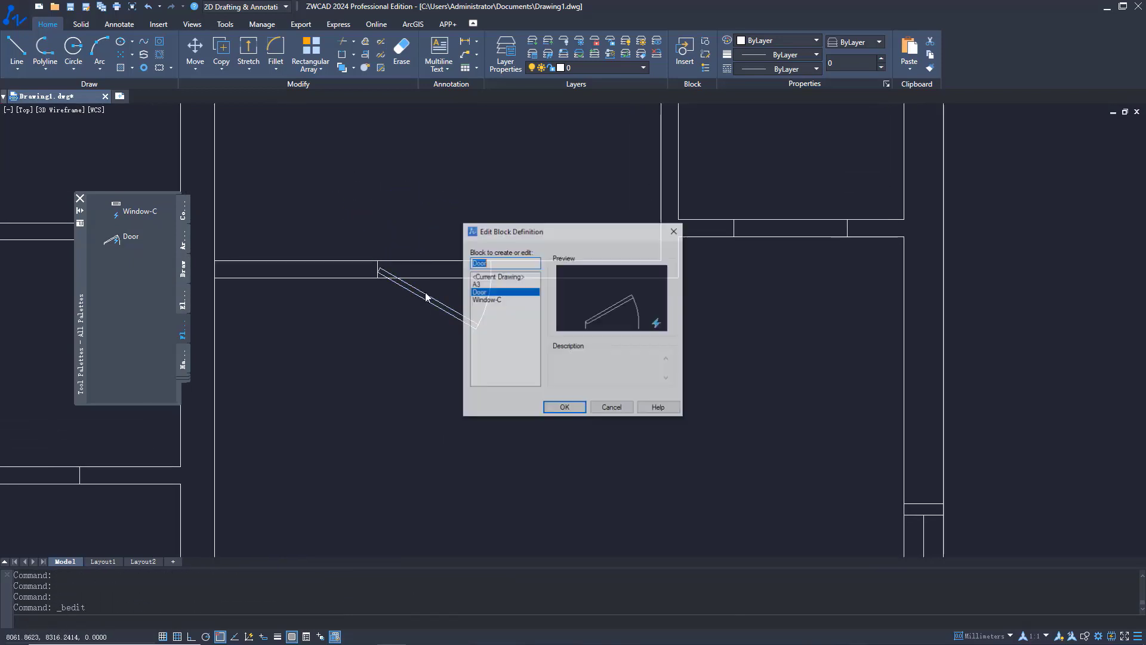
click(553, 408)
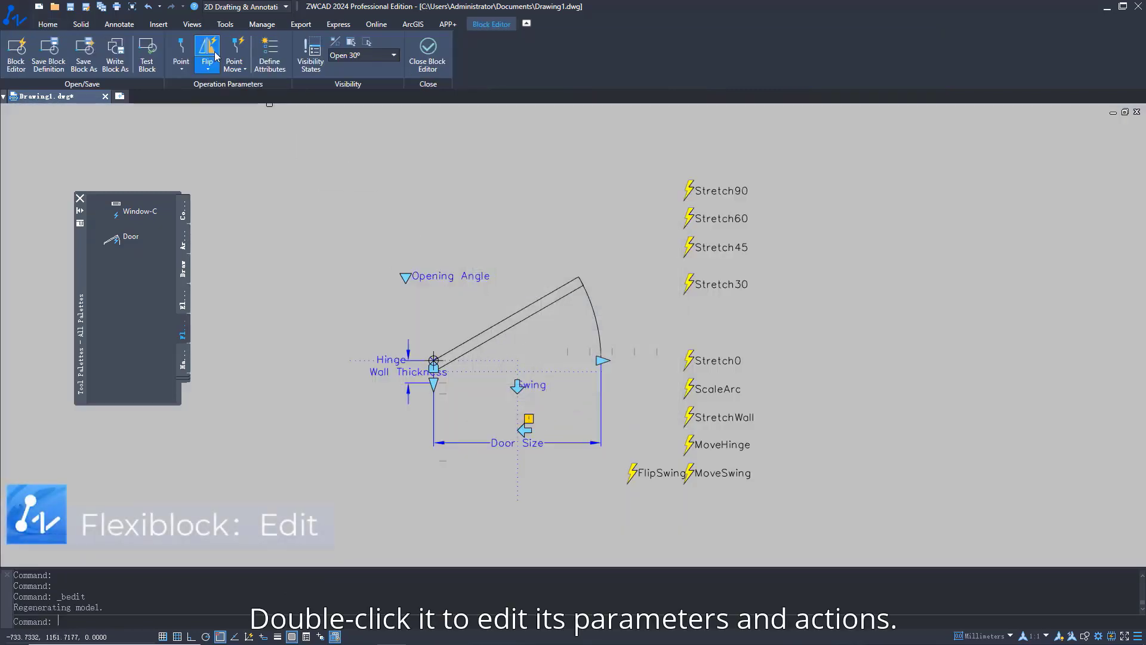
click(518, 402)
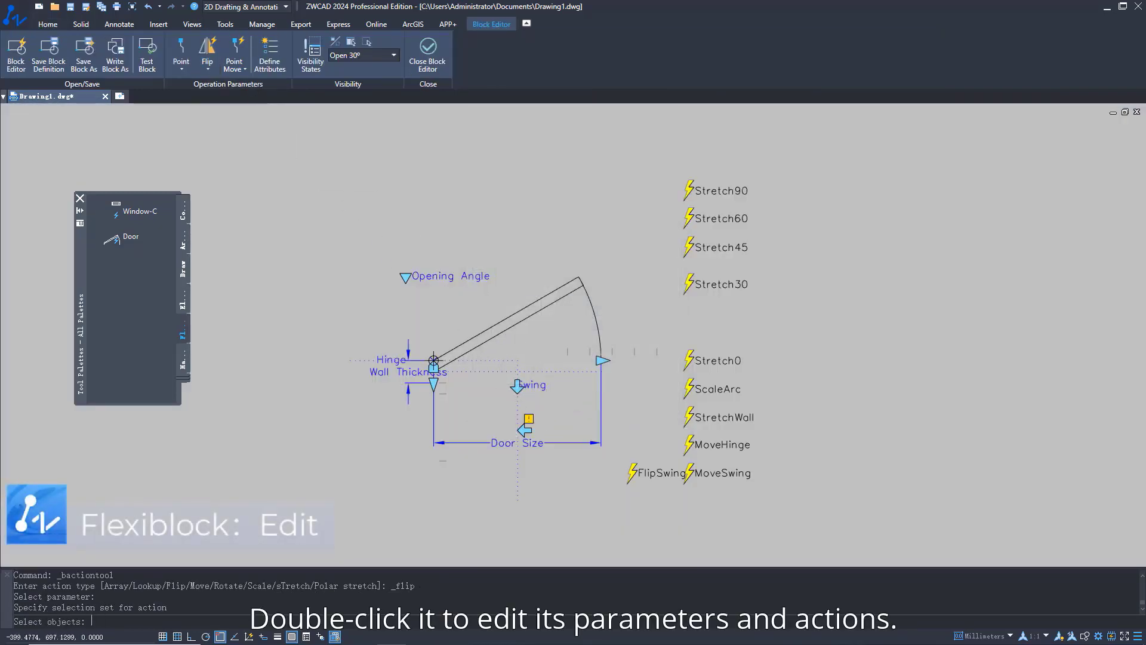
click(344, 204)
click(659, 525)
click(638, 164)
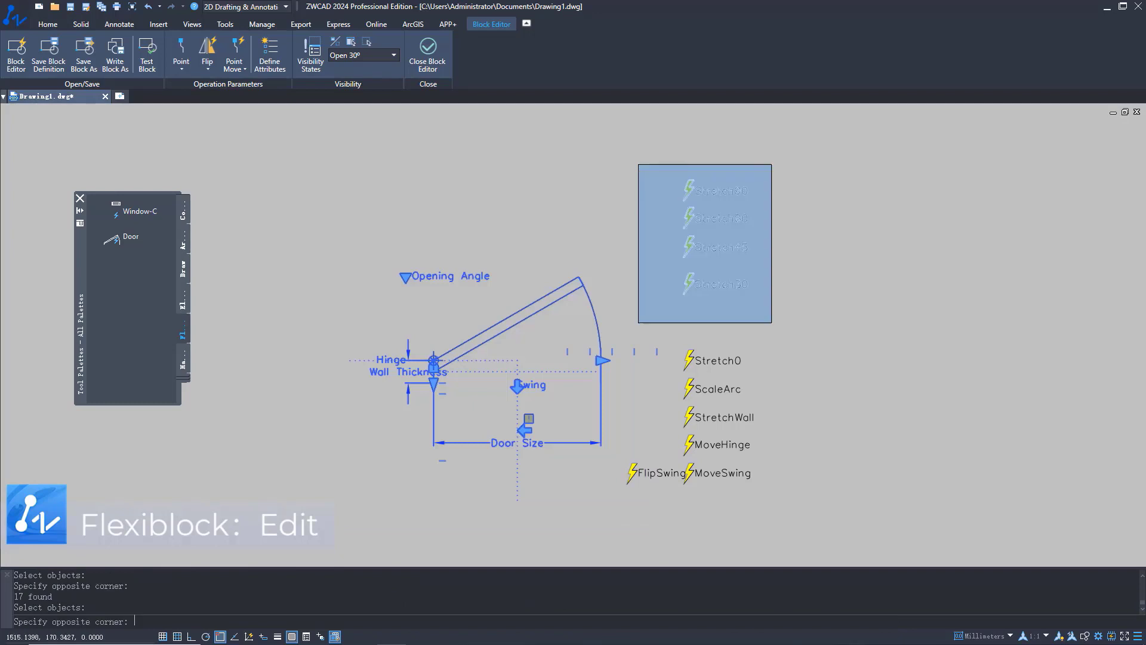
click(772, 322)
key(Return)
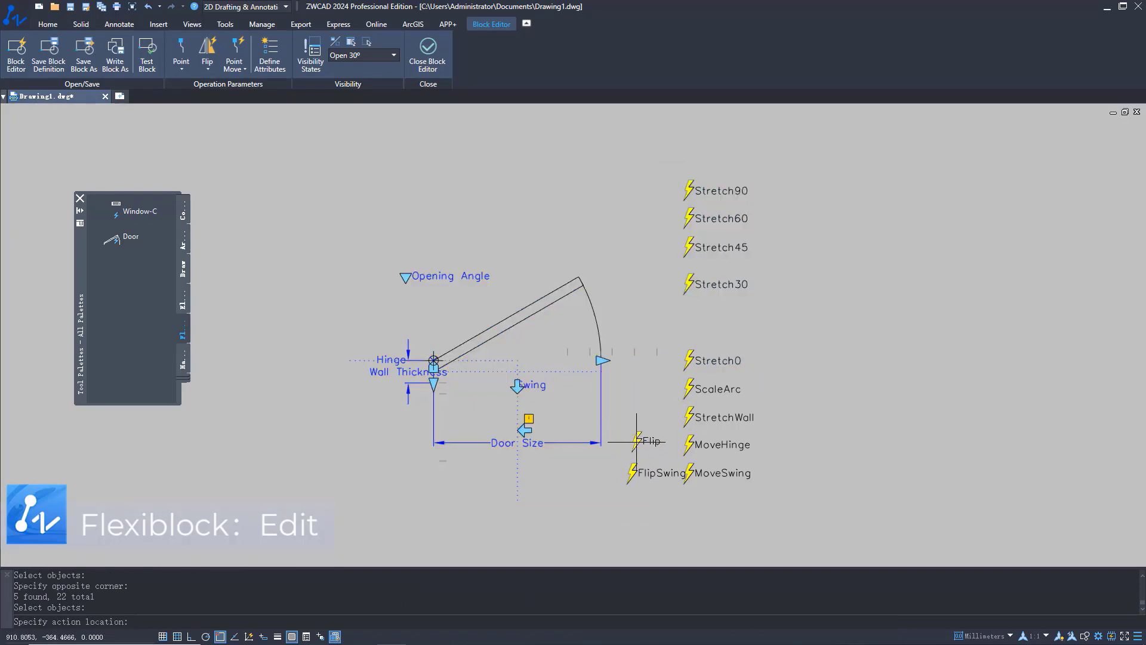
click(637, 441)
click(428, 54)
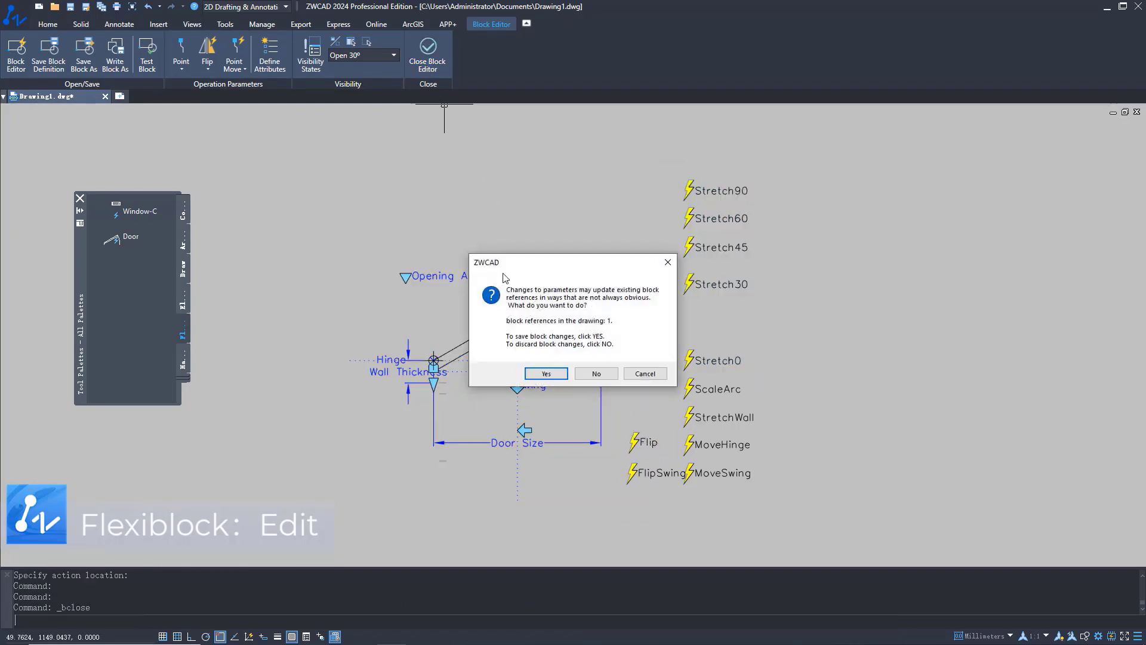
click(544, 372)
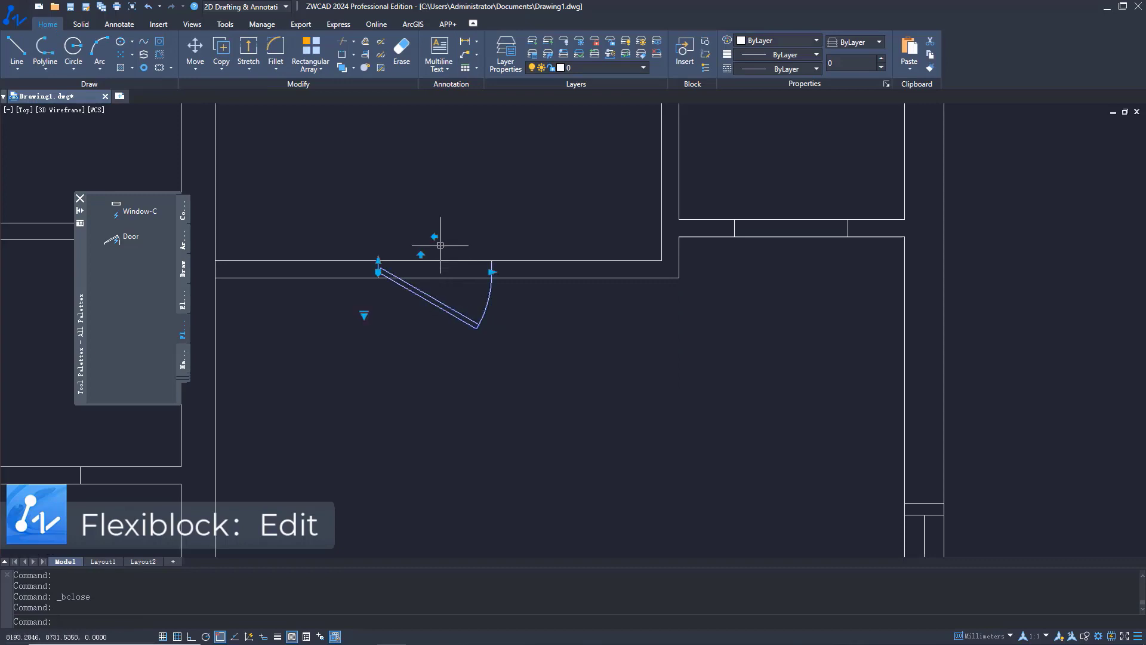
- Set the inserted door's opening angle to Open 90º and close the tool palettes
click(363, 314)
click(385, 363)
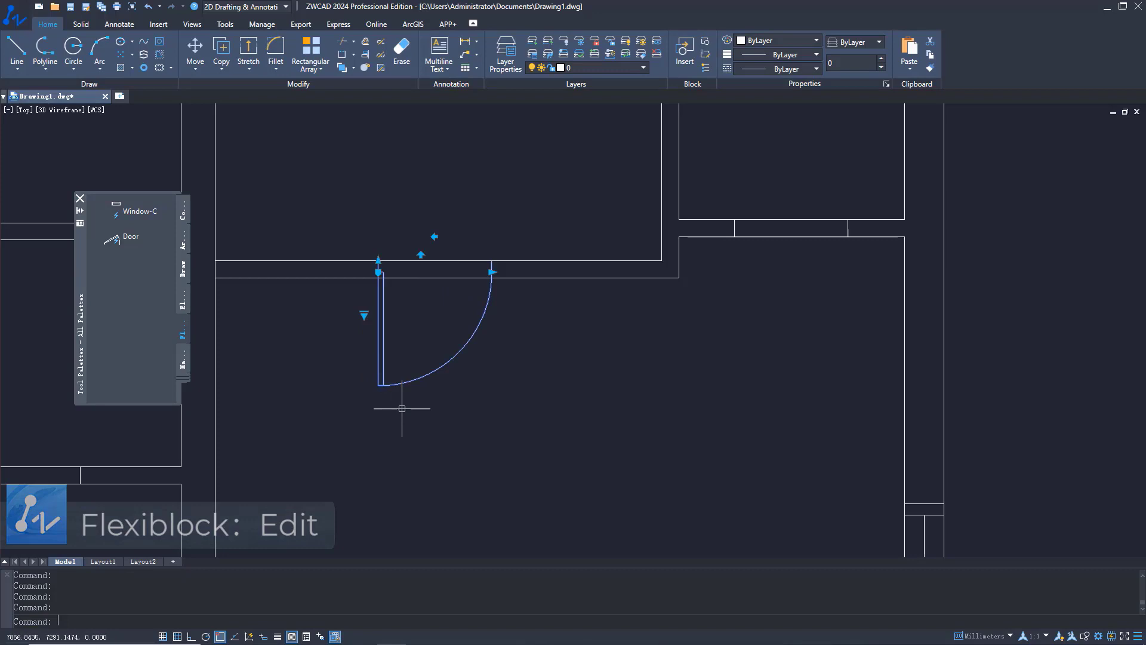
key(Escape)
key(ctrl+3)
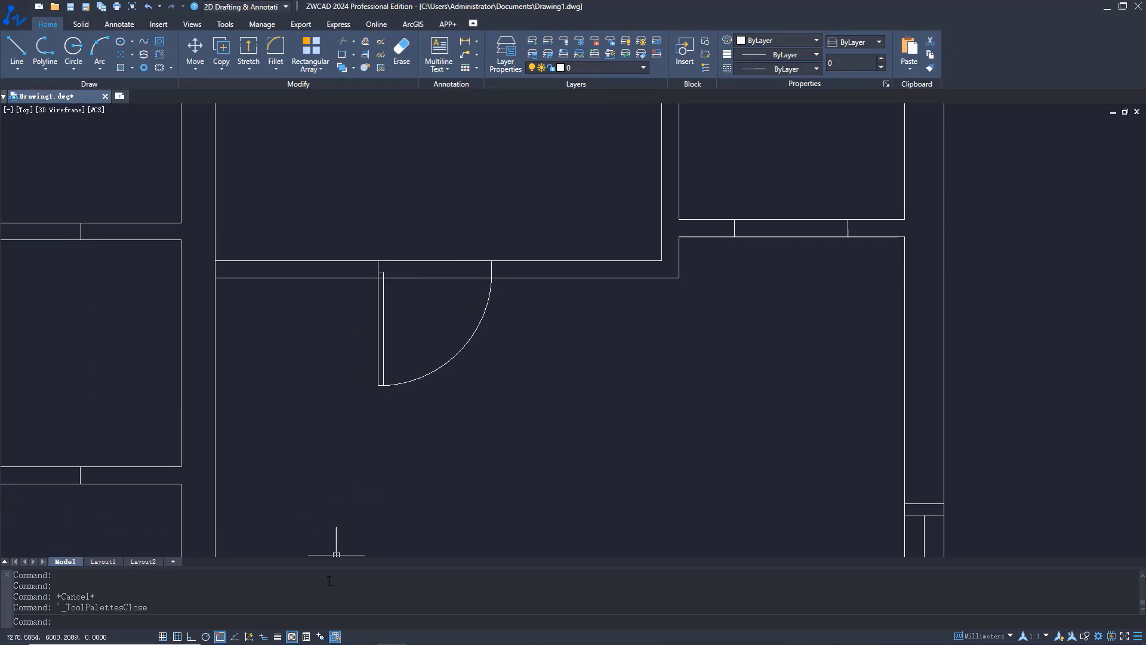
- Turn on the Quick Properties panel and assign the door to the F2-Door layer
key(ctrl+shift+p)
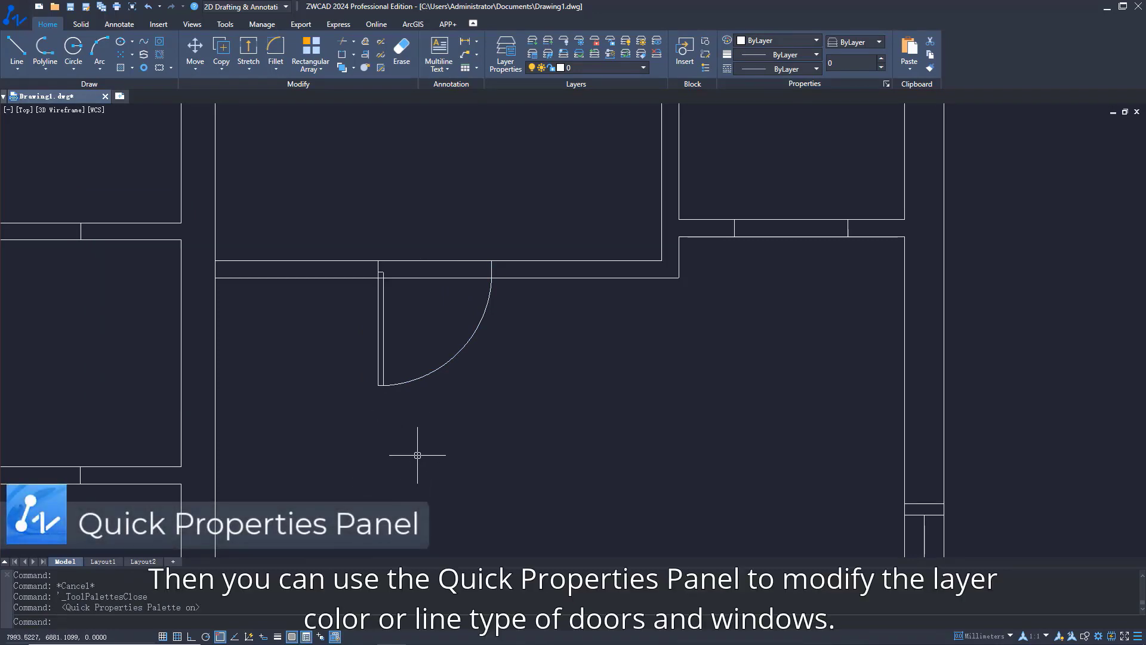
middle_drag(417, 454, 395, 395)
click(400, 341)
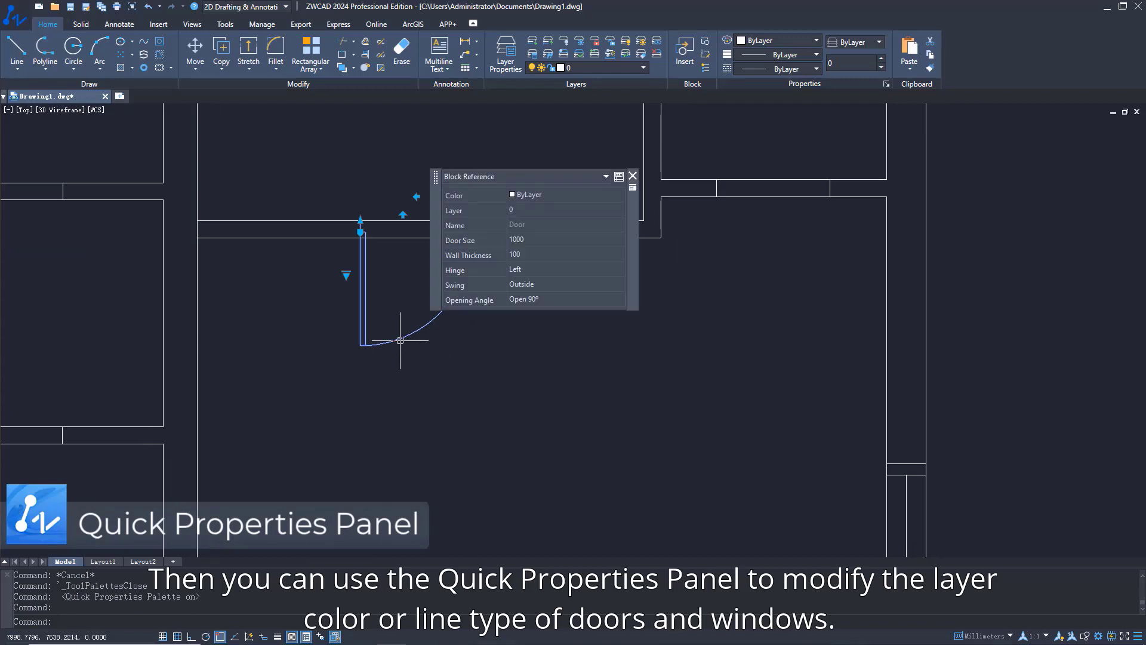
click(610, 209)
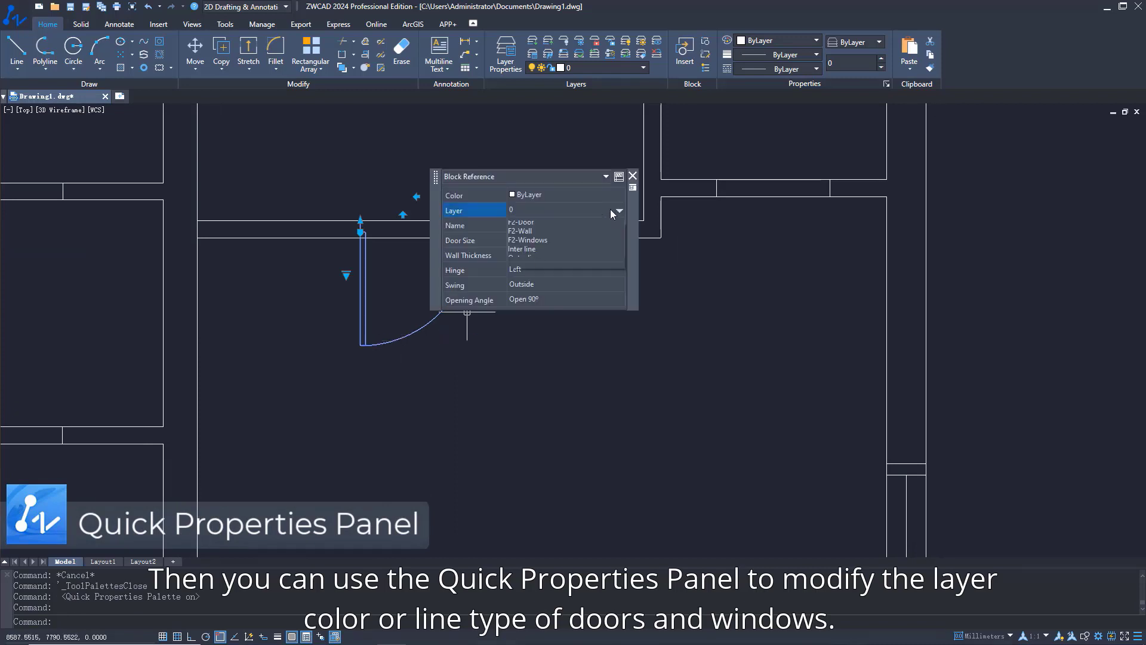
click(591, 238)
key(Escape)
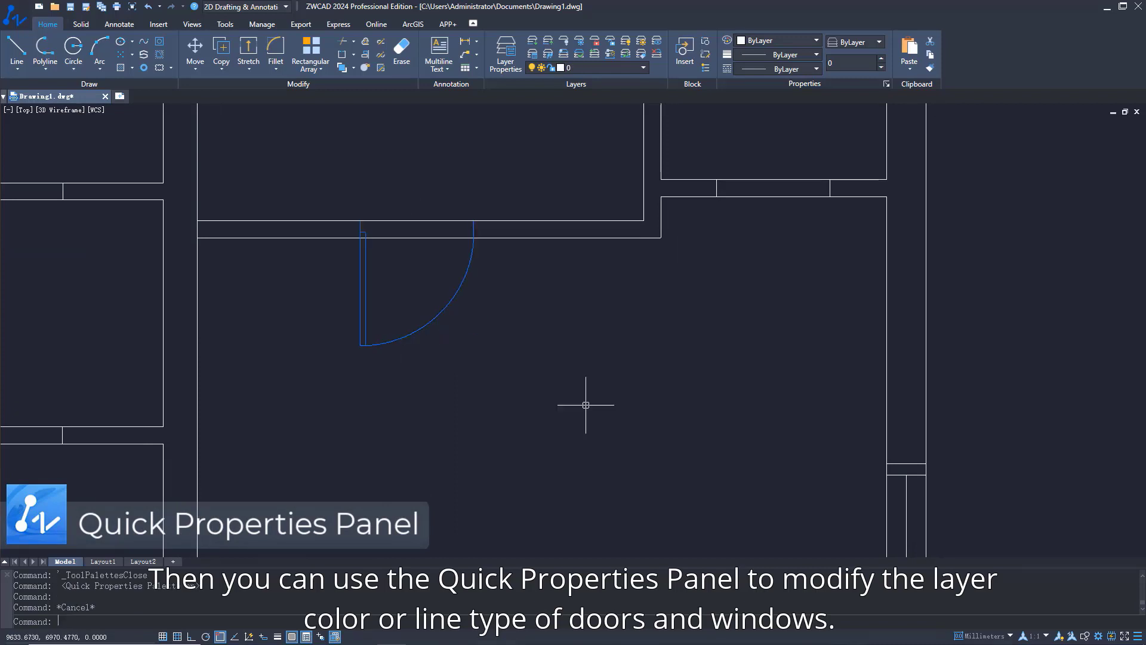
- Assign both windows of the room to the F2-Windows layer through Quick Properties
scroll(575, 376, down, 2)
mouse_move(601, 436)
middle_down()
mouse_move(586, 334)
mouse_move(553, 248)
middle_up()
middle_drag(575, 401, 573, 331)
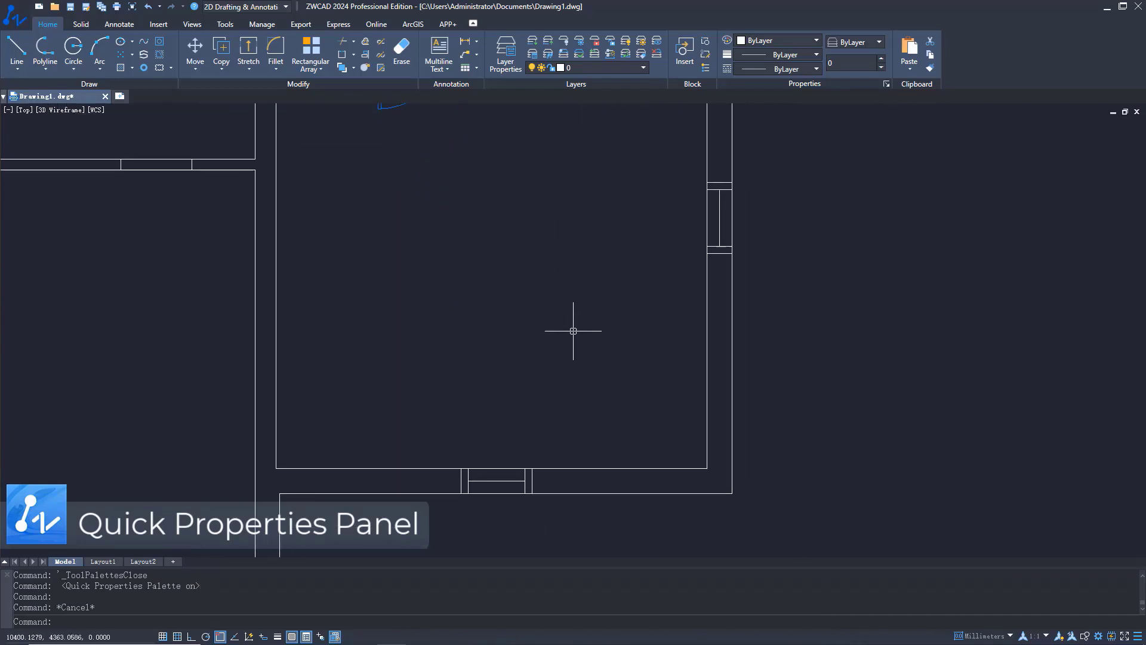
click(716, 231)
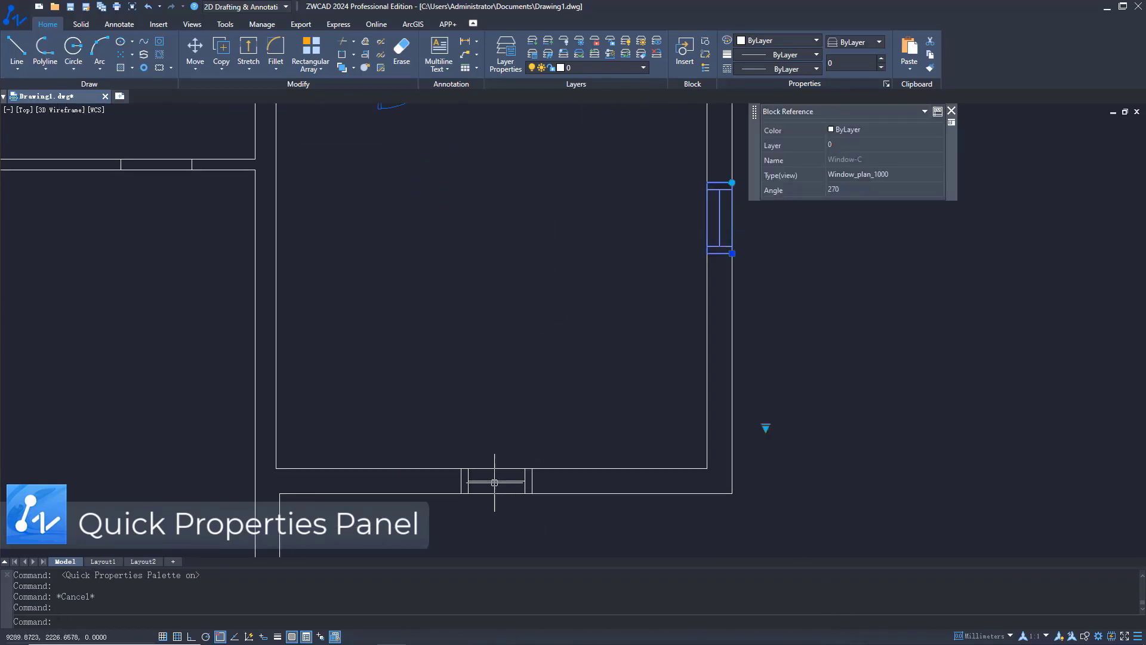
click(688, 399)
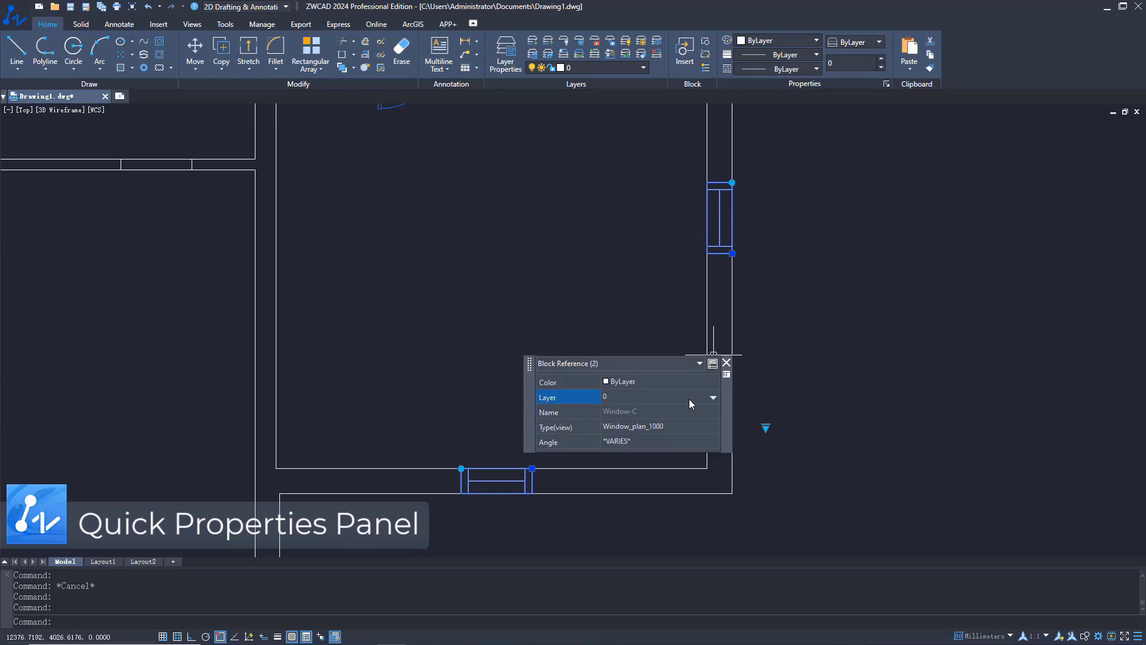
click(669, 446)
key(Escape)
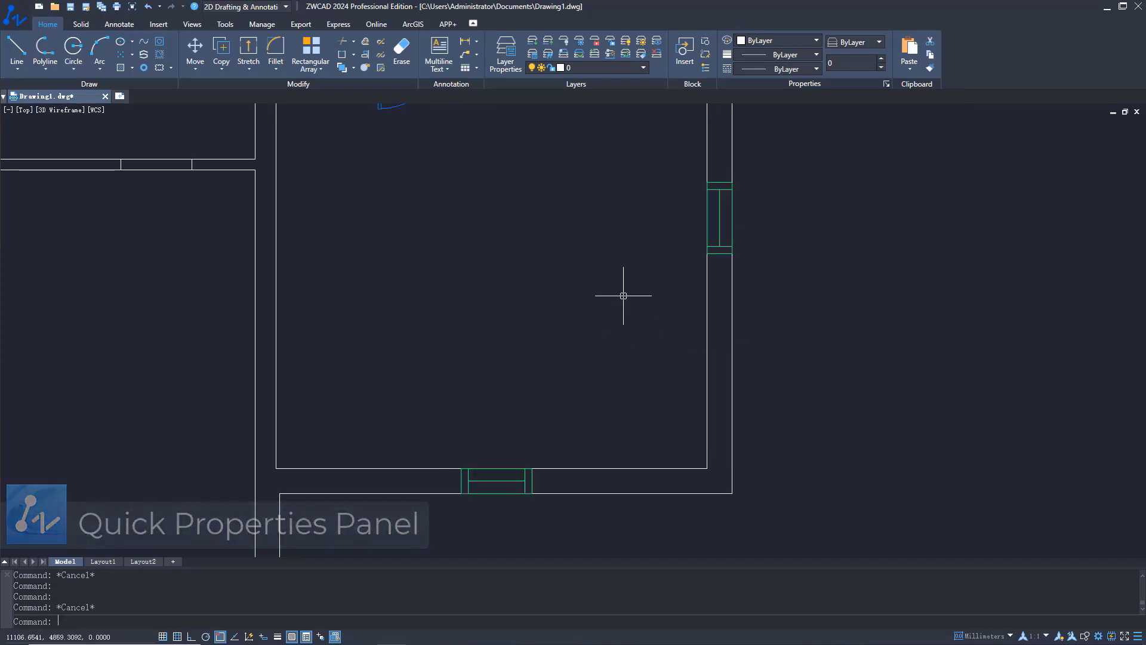
- Start AREATABLE with area boundaries by picked points and place the table in the empty space beside the building's lower-right room
scroll(621, 294, down, 3)
scroll(558, 282, down, 2)
middle_drag(618, 221, 521, 392)
text(AREATABLE)
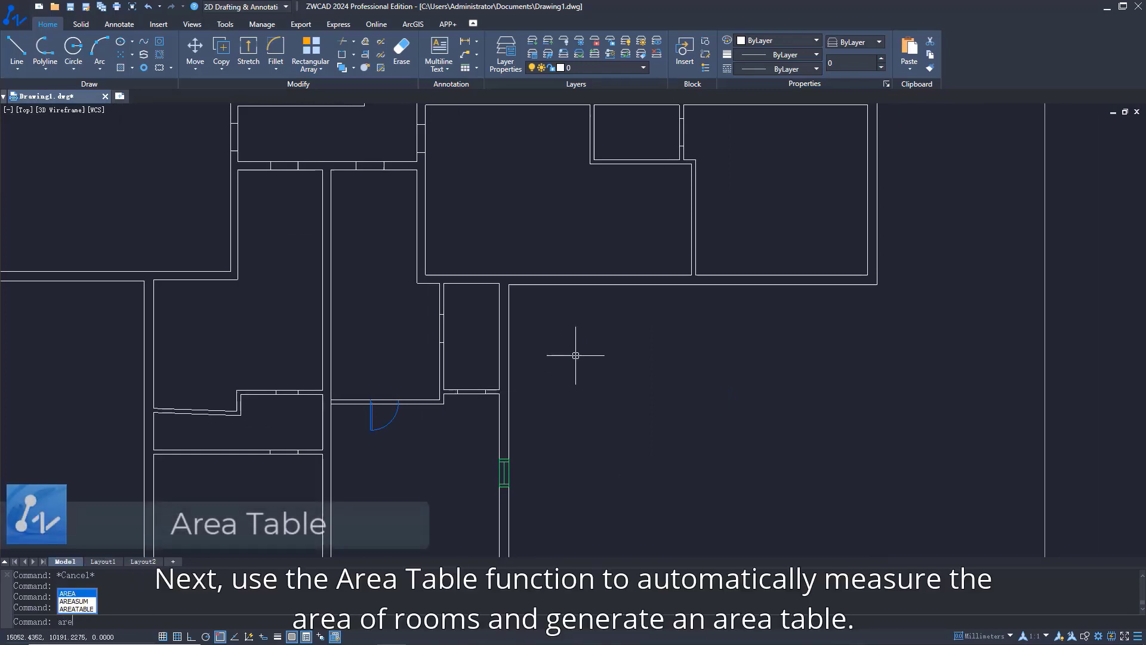
key(Return)
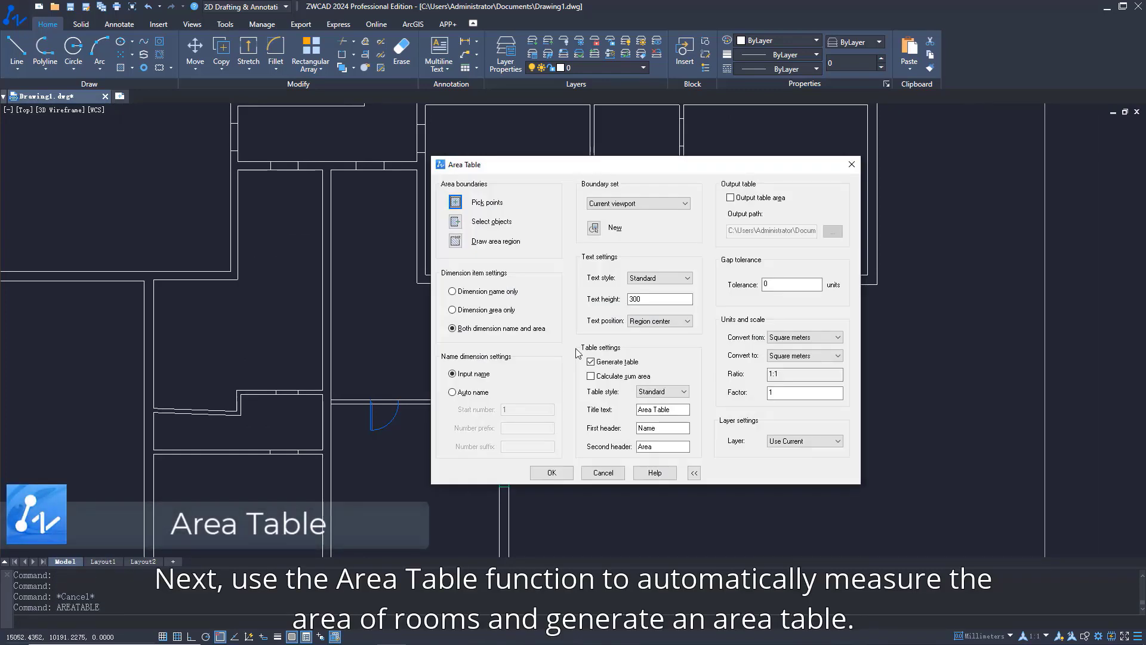
click(455, 202)
middle_drag(657, 442, 620, 324)
click(638, 250)
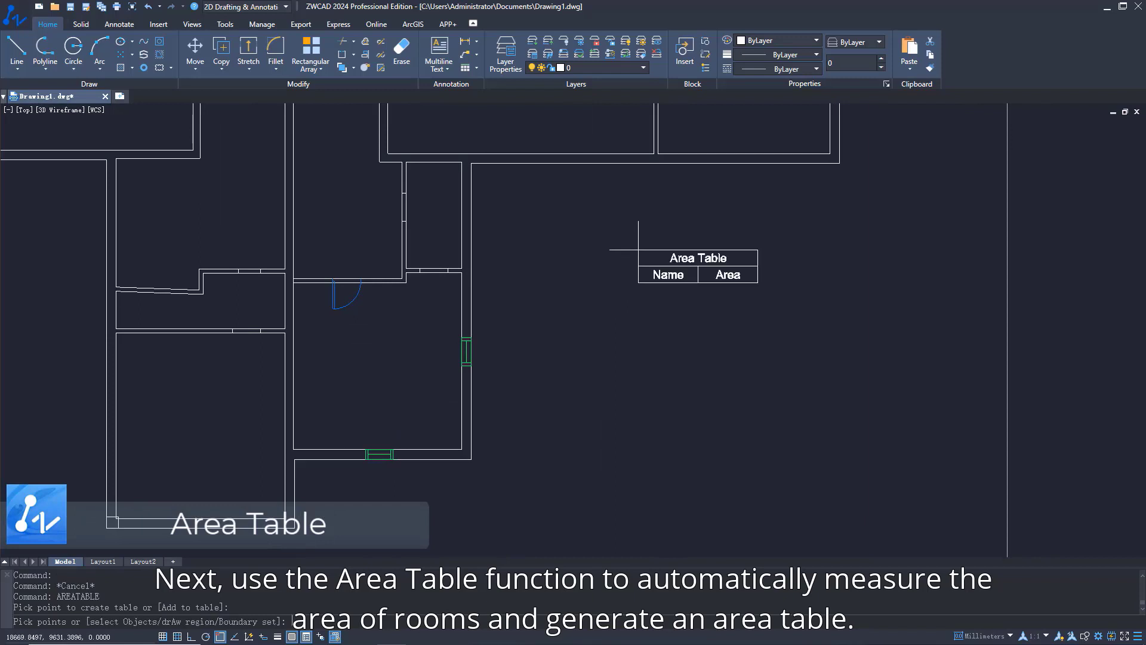
- Add the room with the inserted door and windows to the area table as Room 1
click(409, 344)
text(Room)
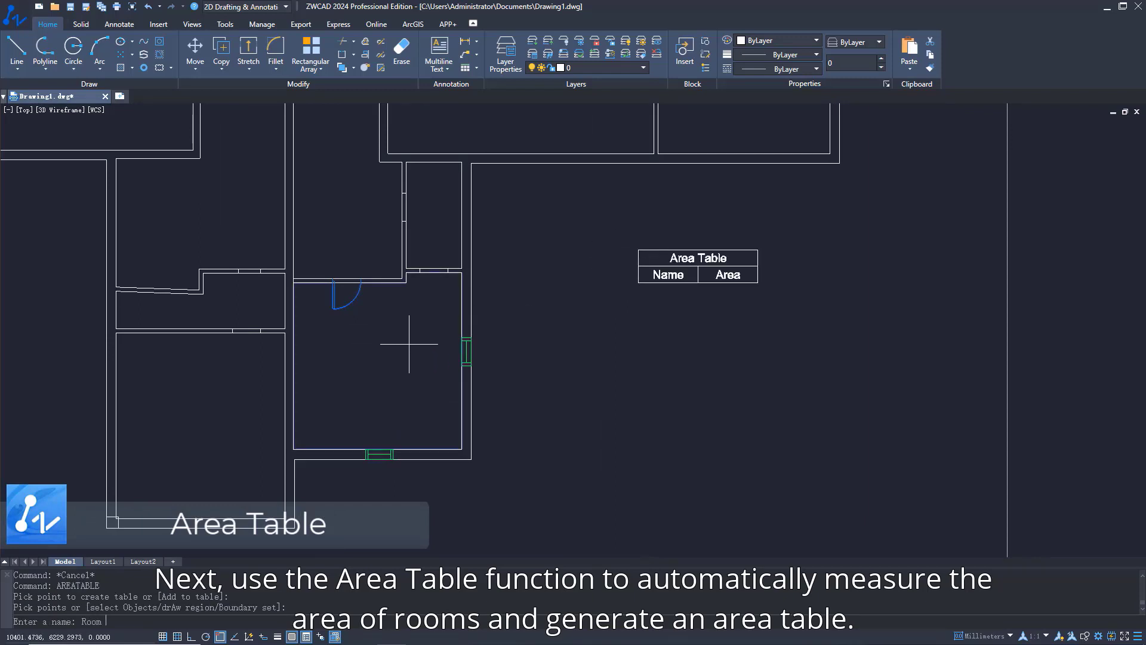
text( 1)
key(Return)
- Add the large room above as Room 2 and the room to its right as Room 3, and finish the area table
middle_drag(434, 325, 342, 432)
click(397, 198)
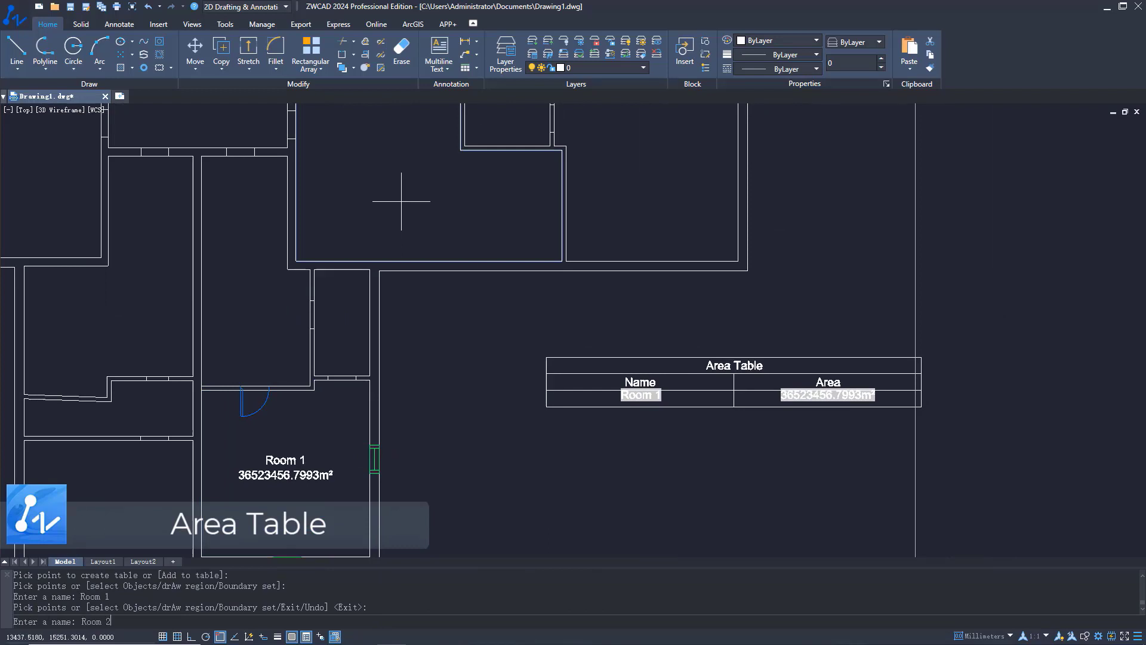
text(Room 2)
key(Return)
click(654, 153)
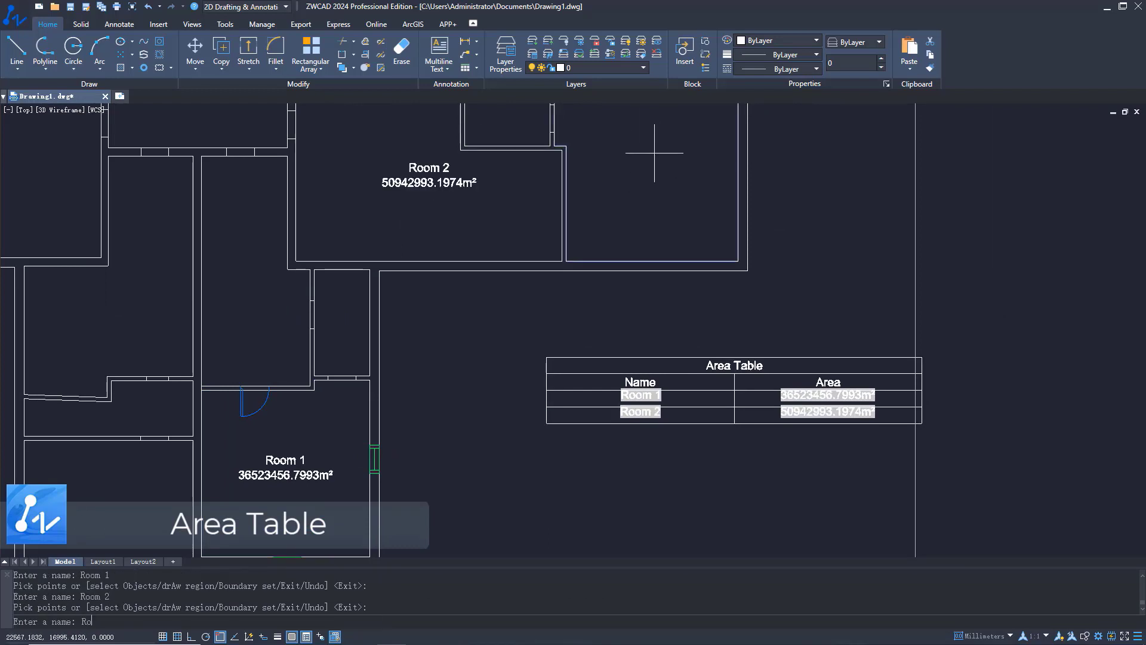
text(Room 3)
key(Return)
key(Return)
- Move the area table left, closer to Room 1's outer wall
click(642, 367)
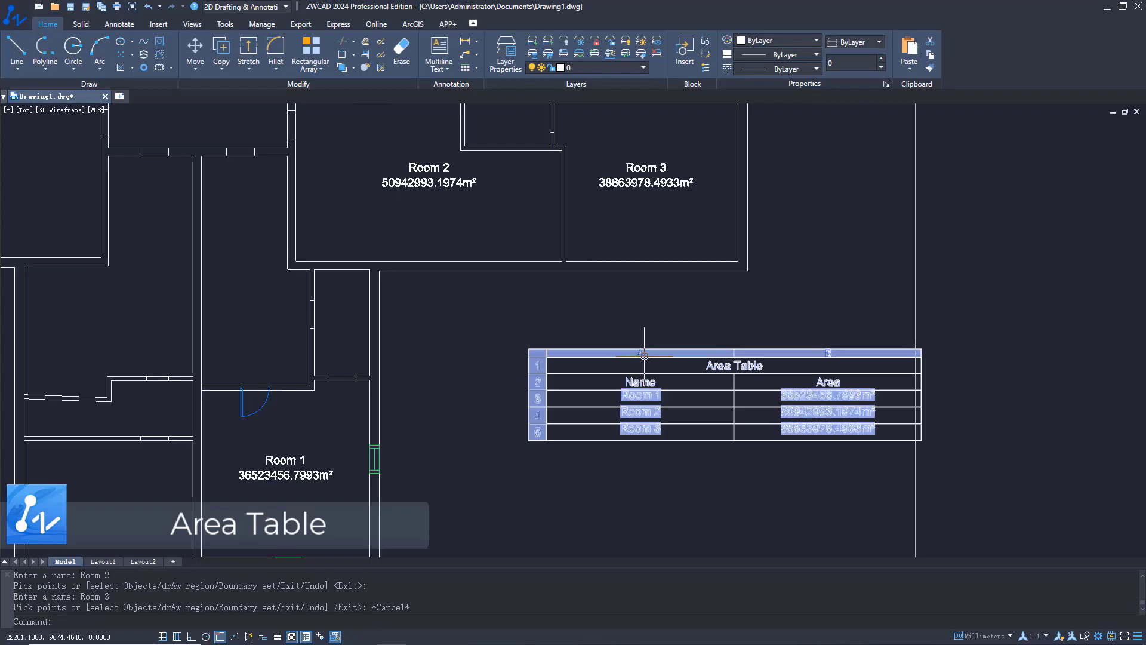
click(546, 357)
click(466, 355)
key(Escape)
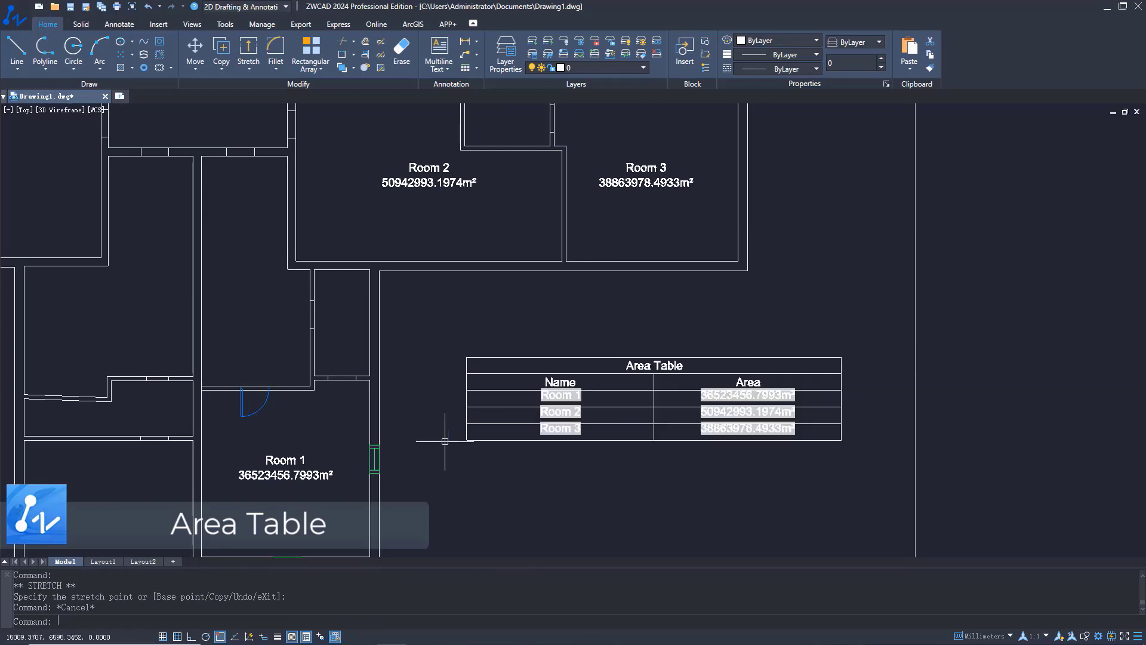
- Create multiline text below the area table, headed "Waterproof, Moisture-proof, Rust-proof, and Sound-insulation Treatment:", with the four treatment paragraphs
middle_drag(454, 474, 429, 295)
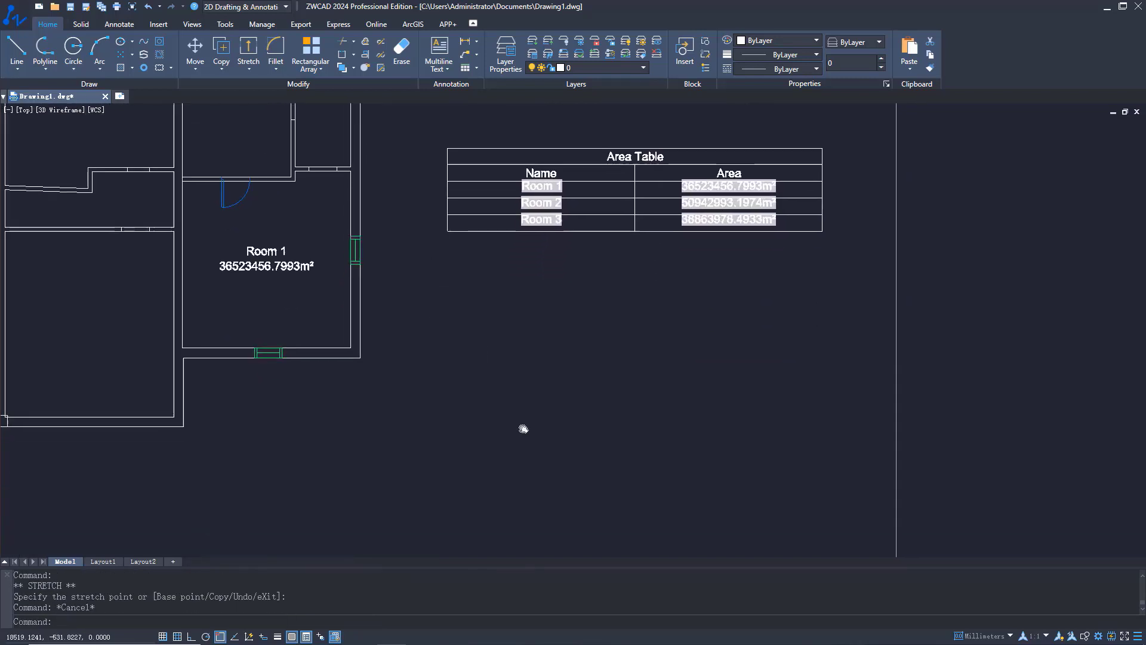
middle_drag(519, 427, 506, 330)
text(mtext)
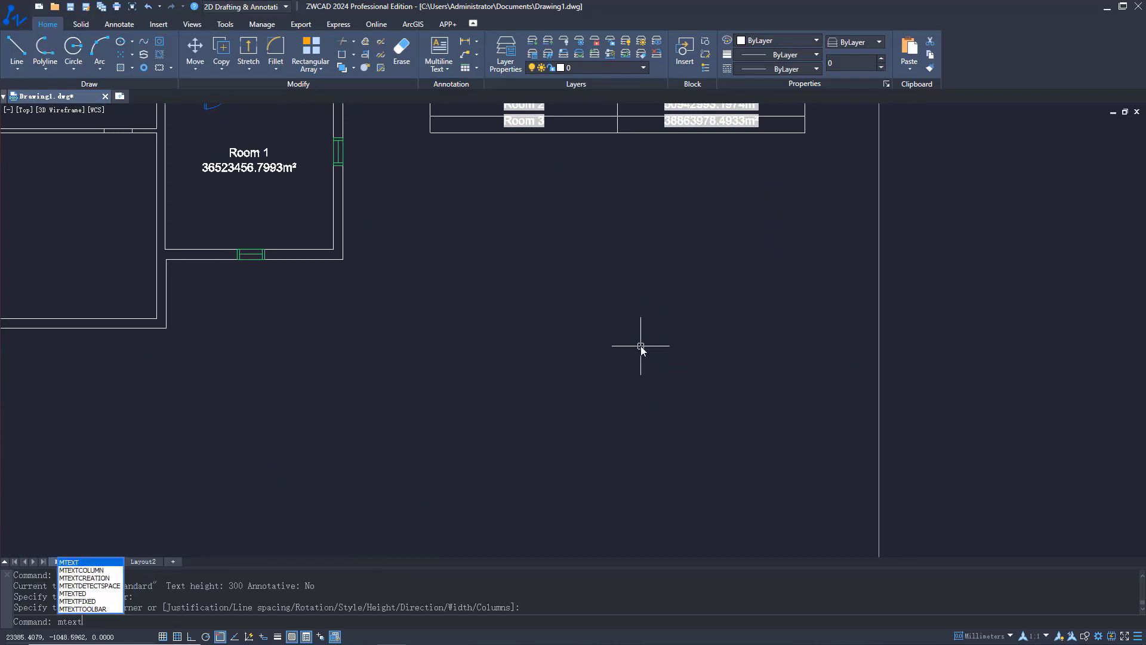
key(Return)
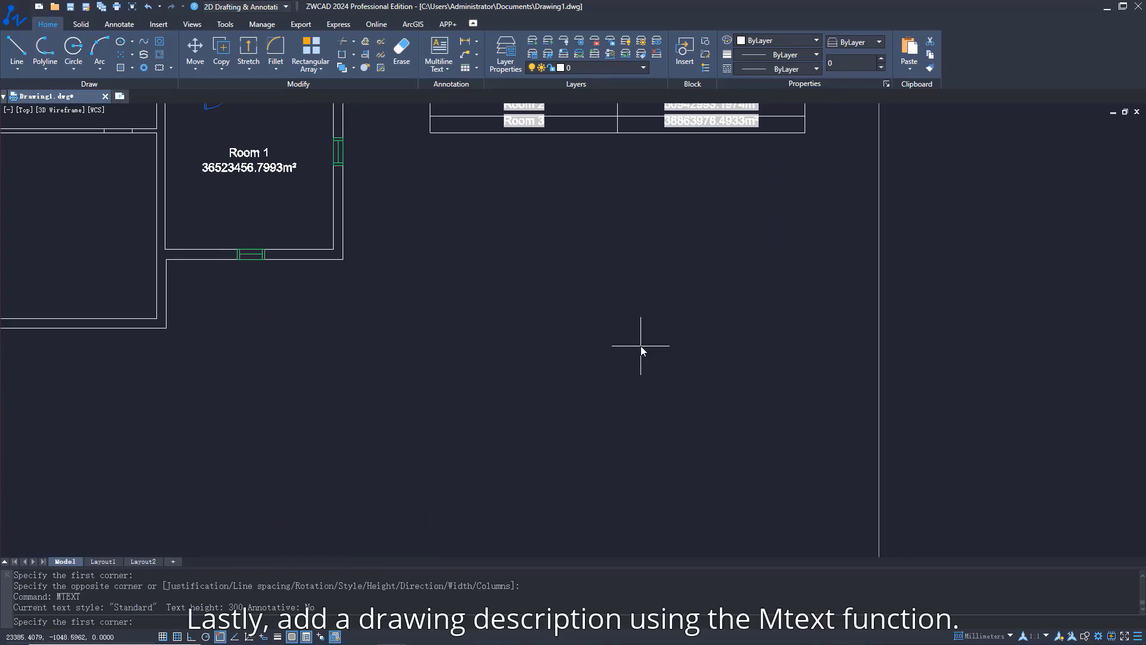
click(416, 254)
click(804, 531)
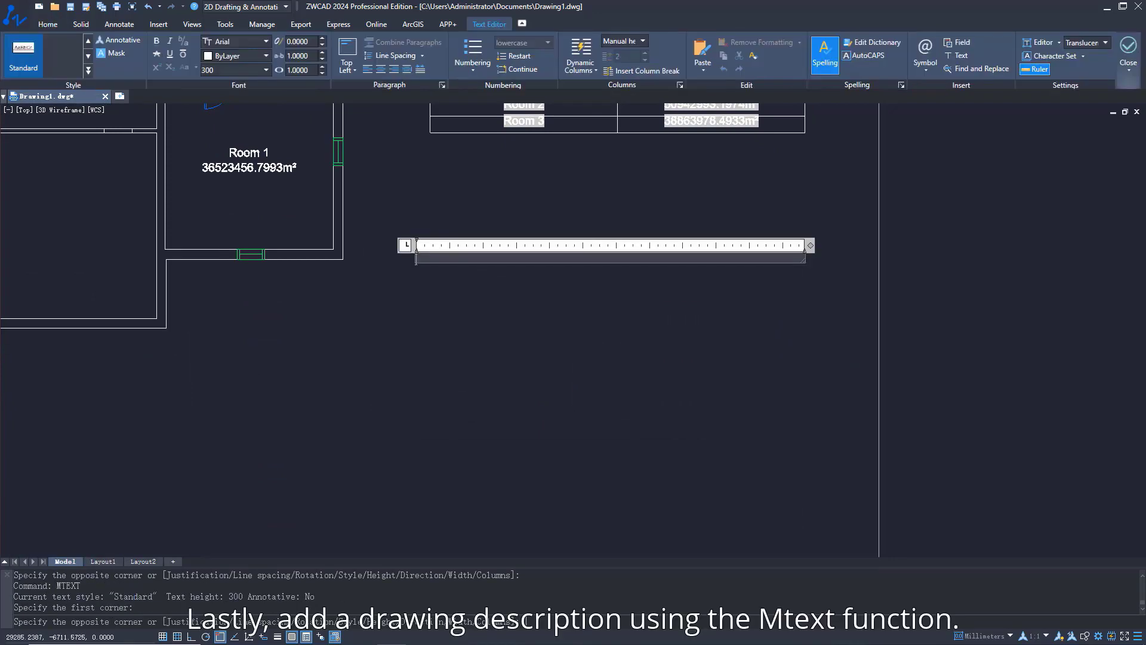
text(Waterproof, Moisture-proof, Rust-proof, and Sound-insulation Treatment:  This elevation difference between the surface layer of the building ground project with waterproof requirements and the connected surface layers should meet the design requirements. Before laying the surface layer, sealing treatment must be performed on the standing pipes, sleeves, and floor drains and the nodes between them and the floor slab to prevent leakage of the waterproof isolation layer. The surface of the steel structure should be painted with red lead rust-proof paint for rust-proof treatment, and bolts, nuts, washers, and other components should be made of stainless steel, in accordance with national standards. The anti-corrosion, anti-termite, and moisture-proof treatment of wooden floors and other wooden and bamboo materials used in the decoration project should not use asphalt-based treatment agents, and the technical quality standards of the treatment agent products must comply with the provisions of the current national standard "Indoor Environmental Pollution Control Specification for Civil Building Engineering" (GB50325-2006).  Sound-absorbing rock wool should be used to fill the cavity of partition wall keel and wooden grating according to the location and requirements to ensure sound absorption and insulation effects.)
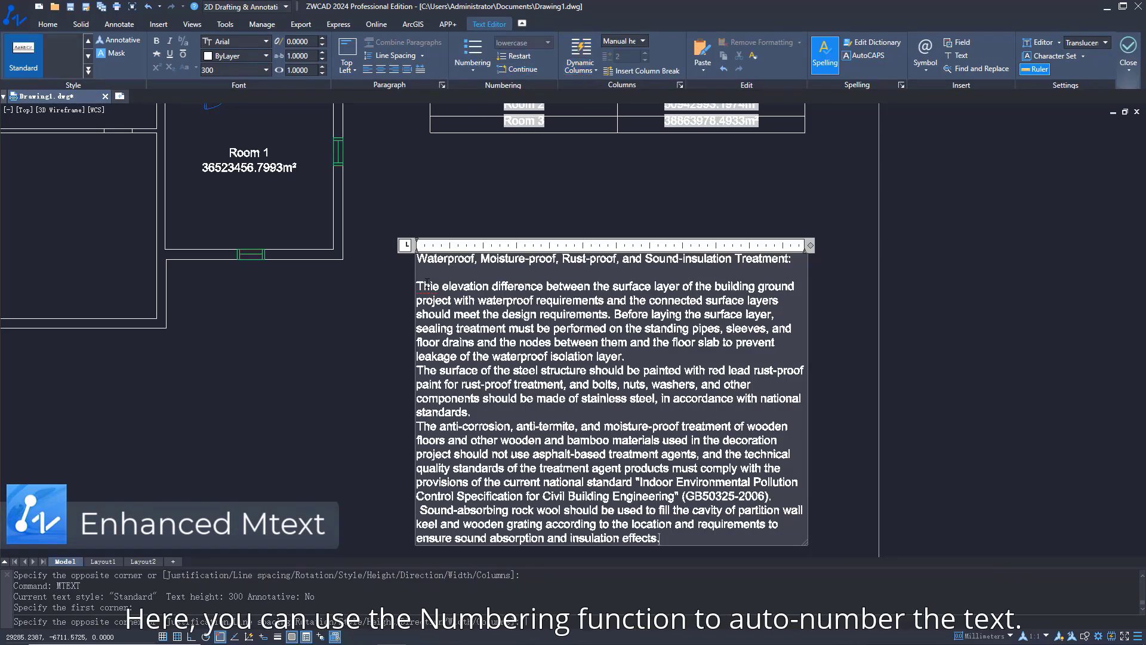
- Apply automatic numbering to the four paragraphs below the heading and save the text changes
drag(416, 286, 742, 549)
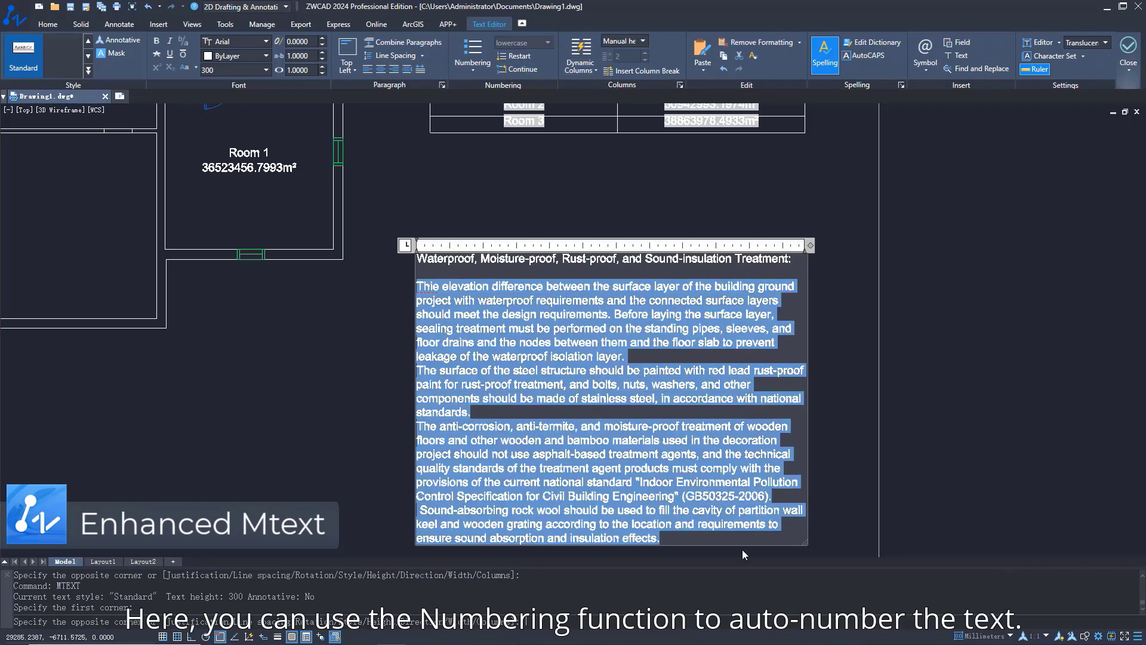
click(479, 73)
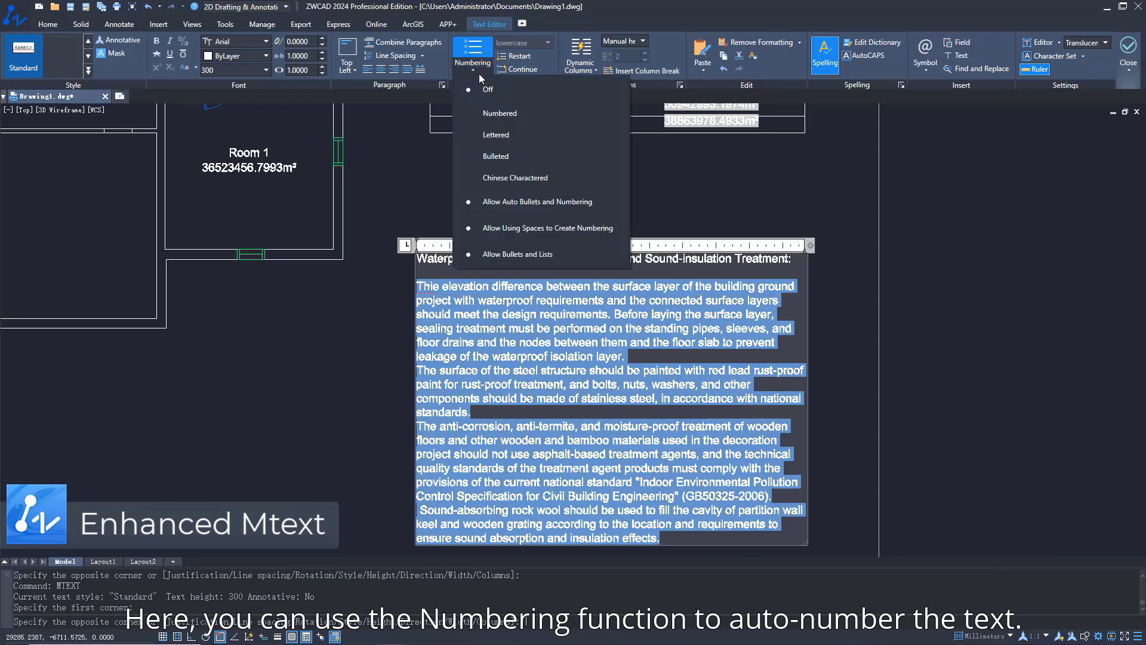
click(484, 113)
key(Escape)
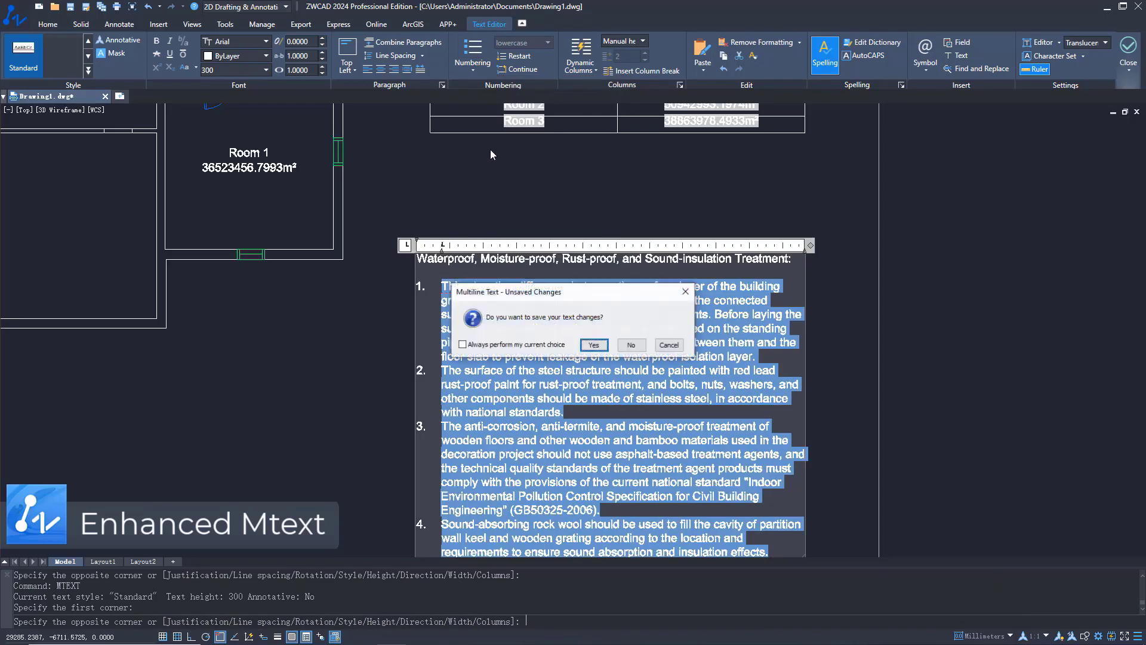
click(593, 346)
- Delete the rectangular frame surrounding the whole floor plan, area table and notes
scroll(540, 256, down, 3)
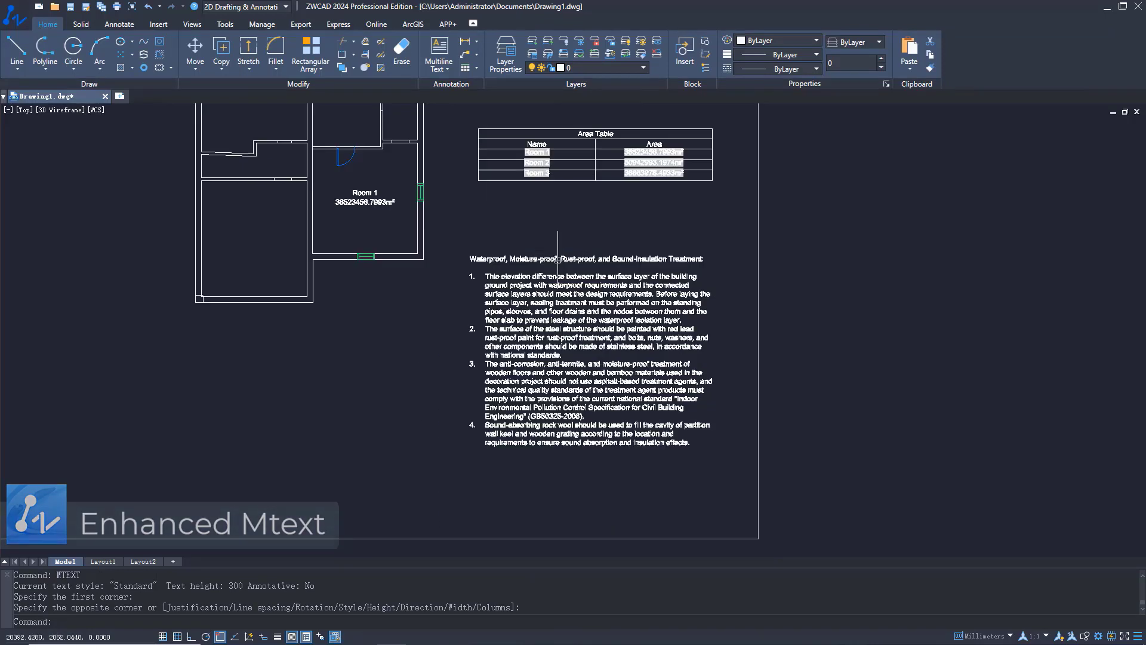
scroll(545, 258, down, 6)
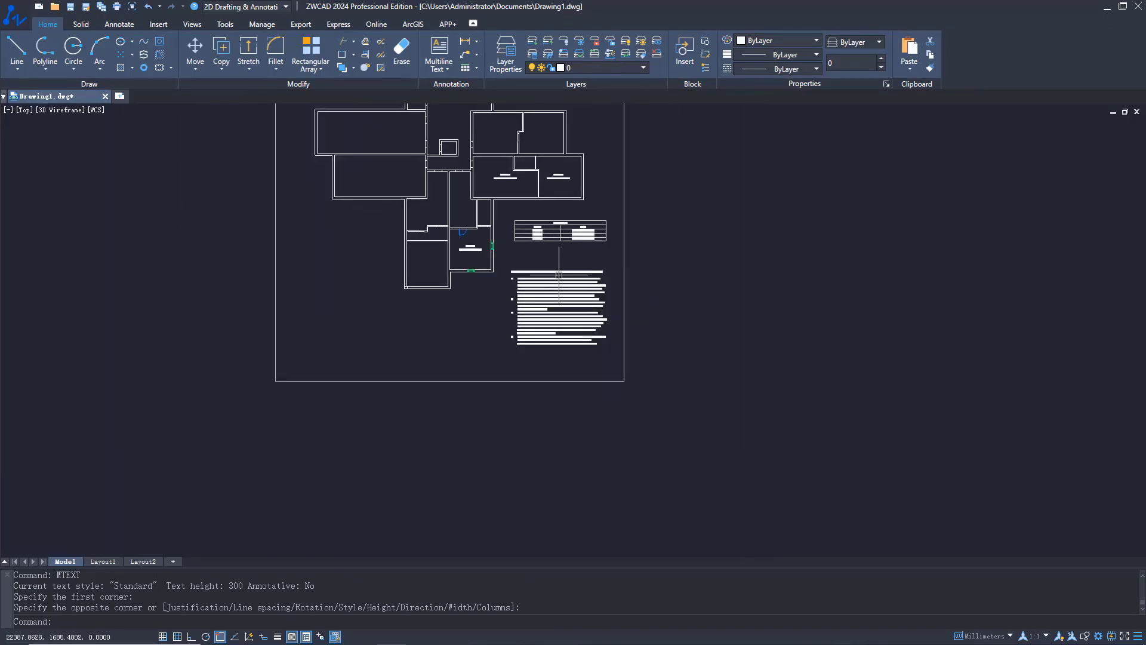
middle_drag(507, 269, 505, 329)
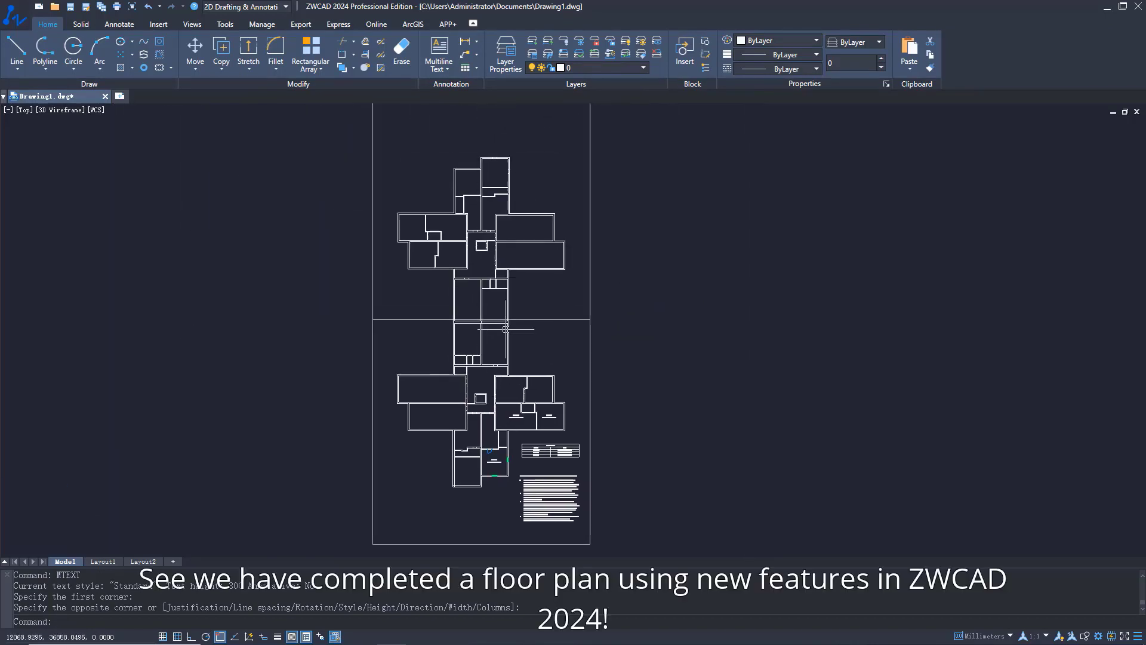
click(591, 265)
key(Delete)
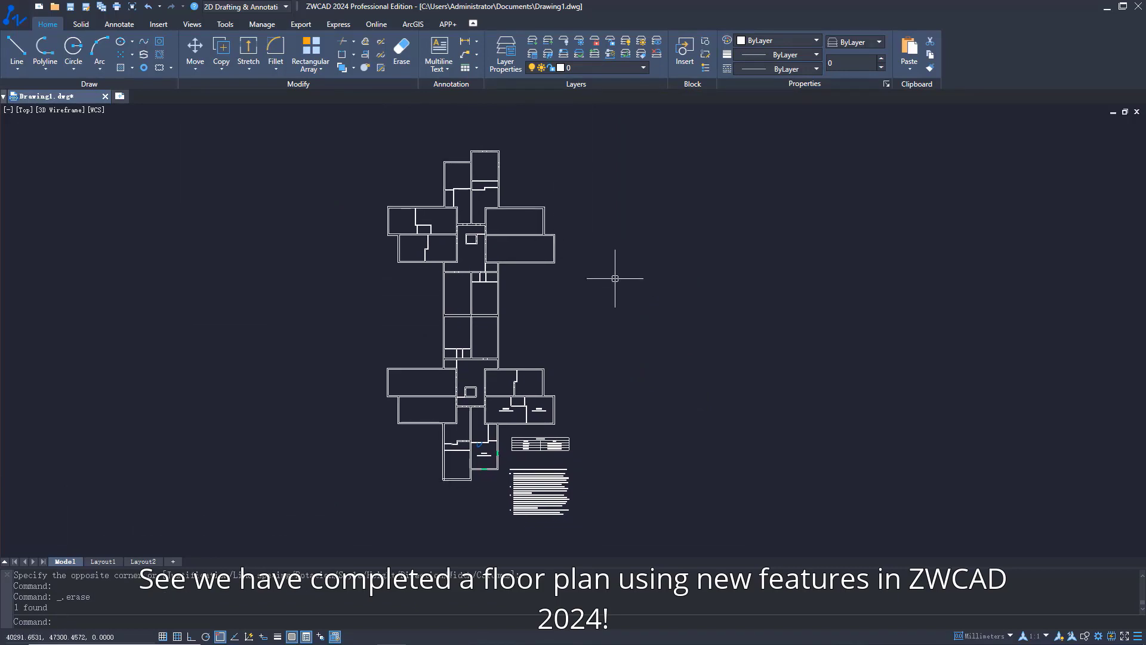
- Insert the A3 drawing frame block at scale 1, with its insertion point specified on screen around the floor plan
text(INSERT)
key(Return)
click(620, 409)
scroll(574, 358, down, 3)
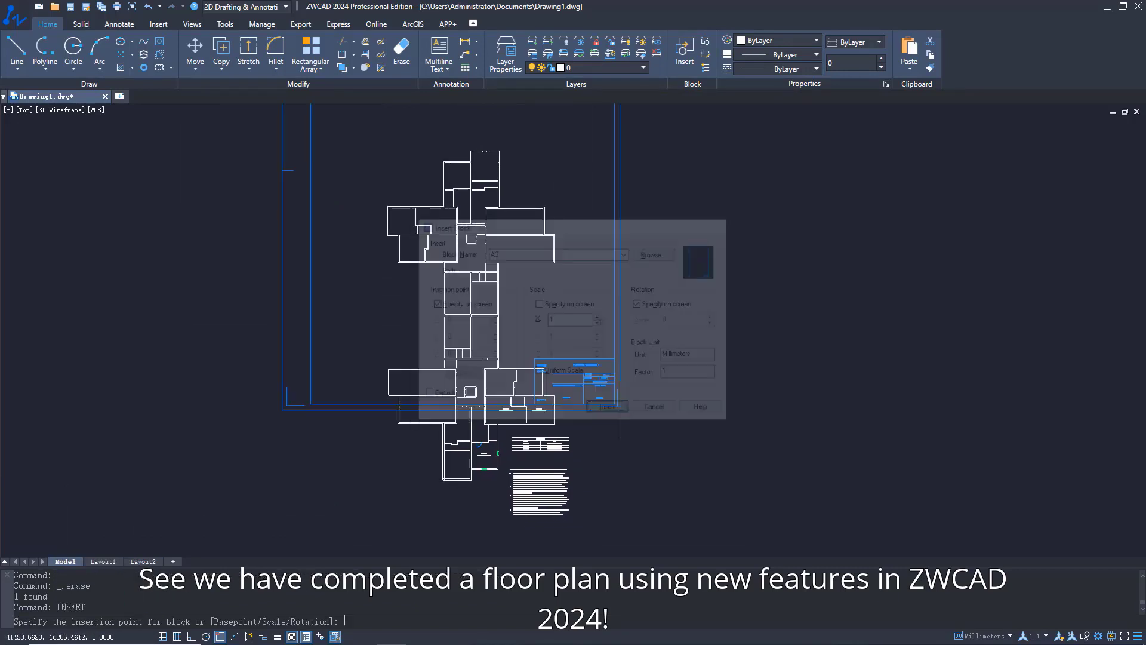